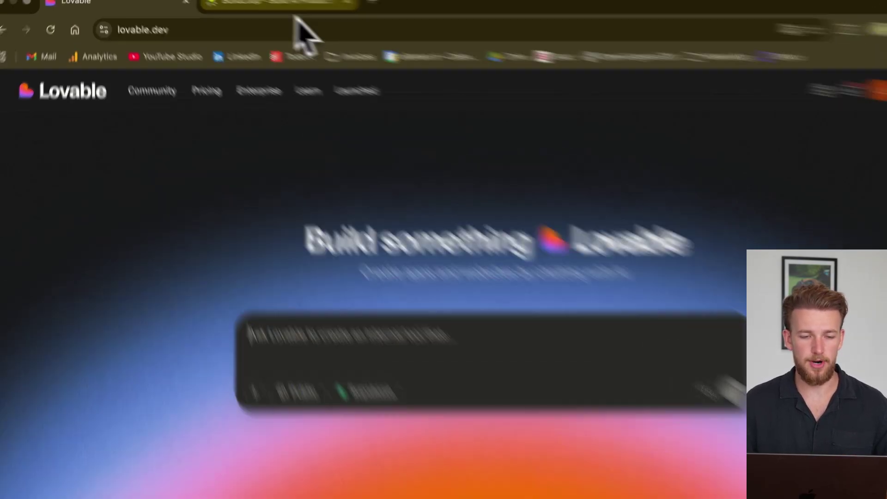
pyautogui.click(298, 6)
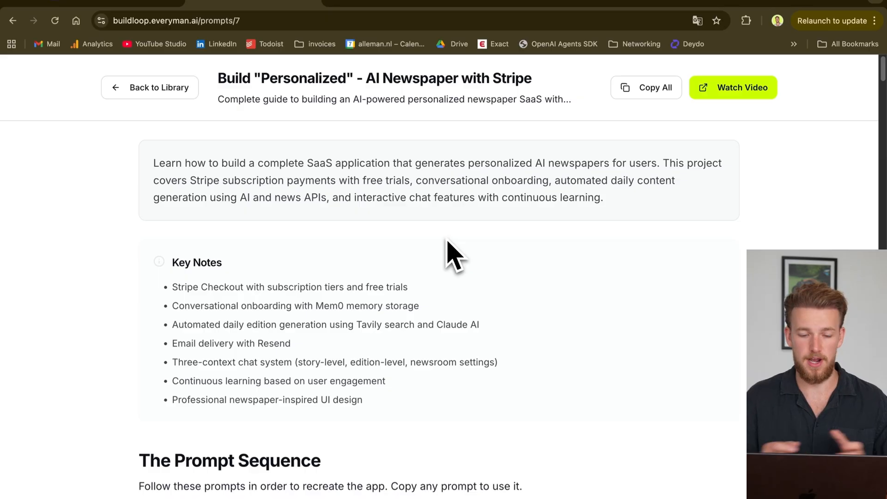
pyautogui.scroll(-4, 445, 253)
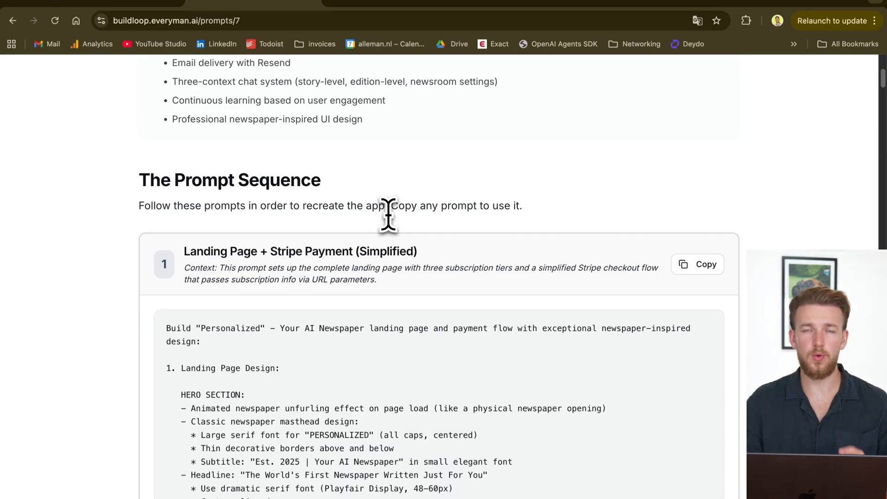
pyautogui.scroll(-1, 314, 290)
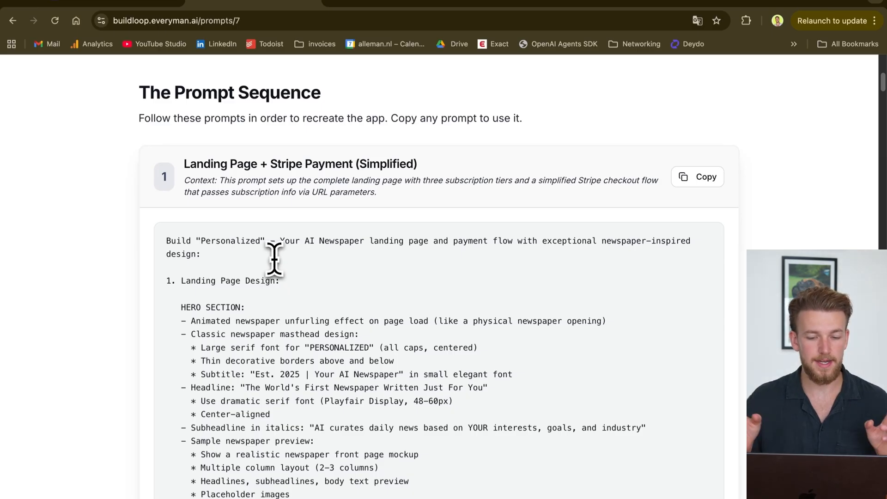
pyautogui.scroll(-1, 274, 260)
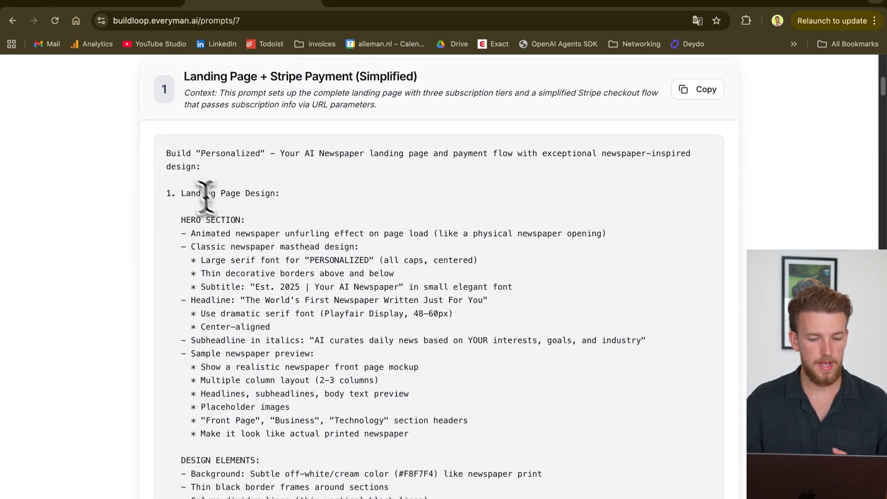
pyautogui.scroll(-1, 336, 253)
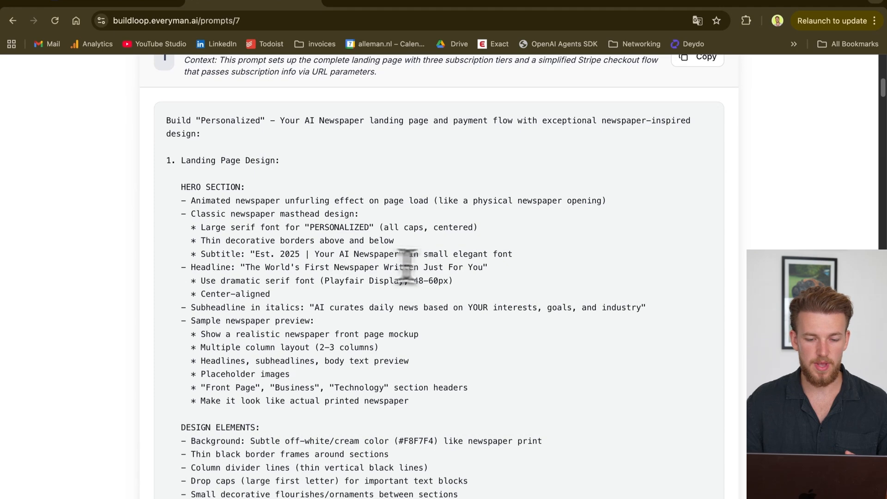
pyautogui.scroll(-3, 260, 274)
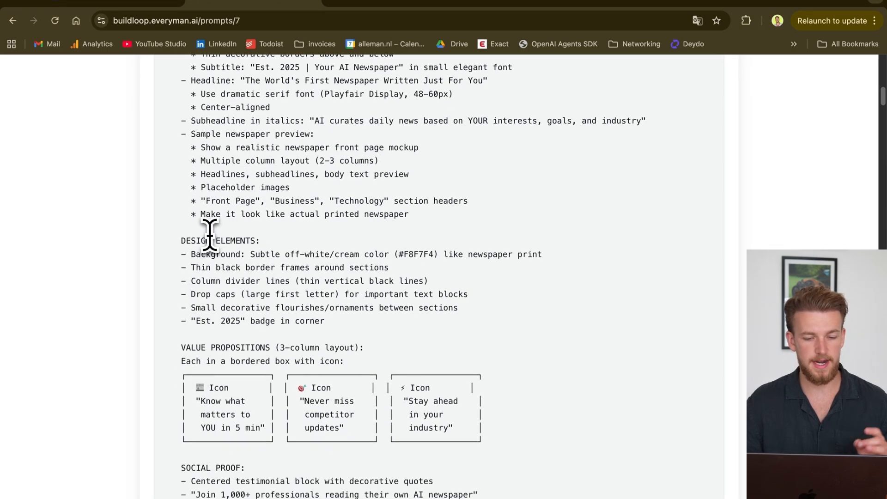
pyautogui.scroll(-2, 277, 312)
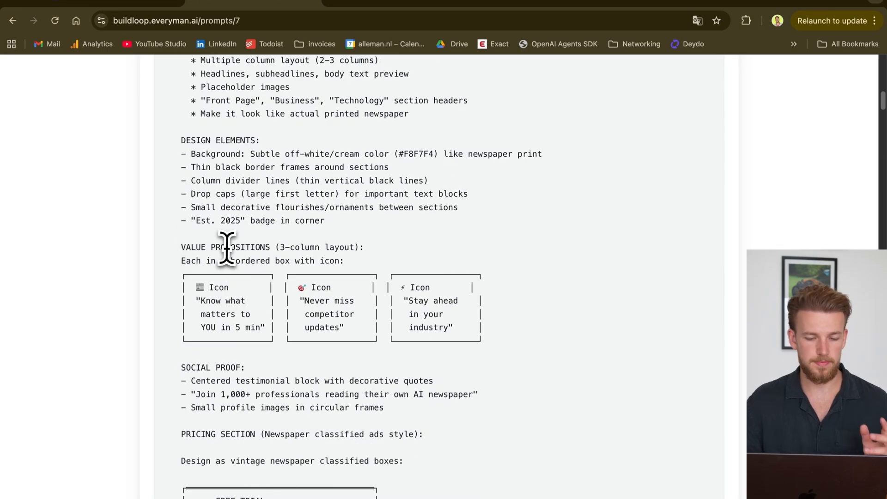
pyautogui.scroll(-2, 205, 298)
pyautogui.scroll(-3, 319, 305)
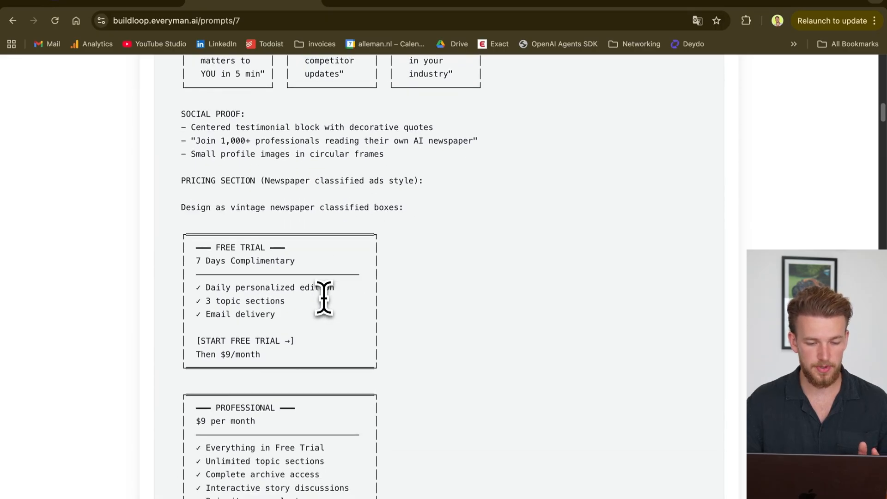
pyautogui.scroll(-1, 319, 291)
pyautogui.scroll(-3, 280, 292)
pyautogui.scroll(-3, 279, 293)
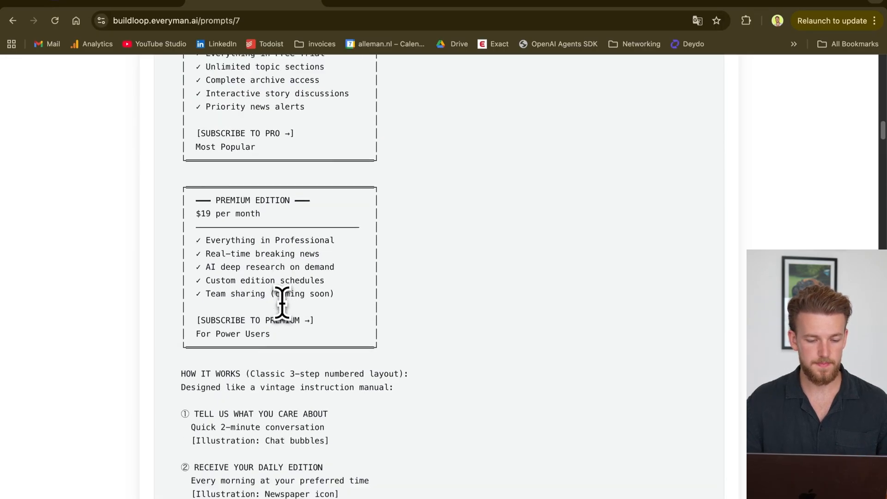
pyautogui.scroll(-3, 229, 242)
pyautogui.scroll(-2, 214, 226)
pyautogui.scroll(-2, 213, 225)
pyautogui.scroll(-2, 236, 277)
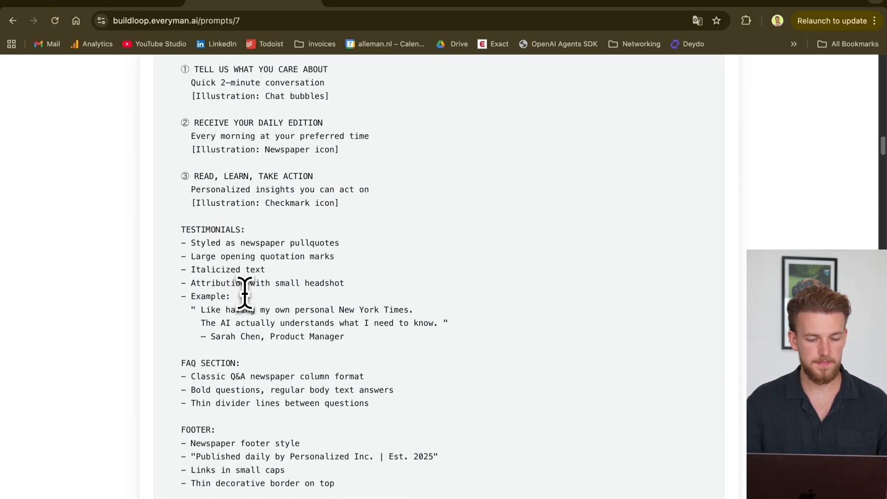
pyautogui.scroll(-2, 243, 284)
pyautogui.scroll(-1, 252, 281)
pyautogui.scroll(-1, 251, 281)
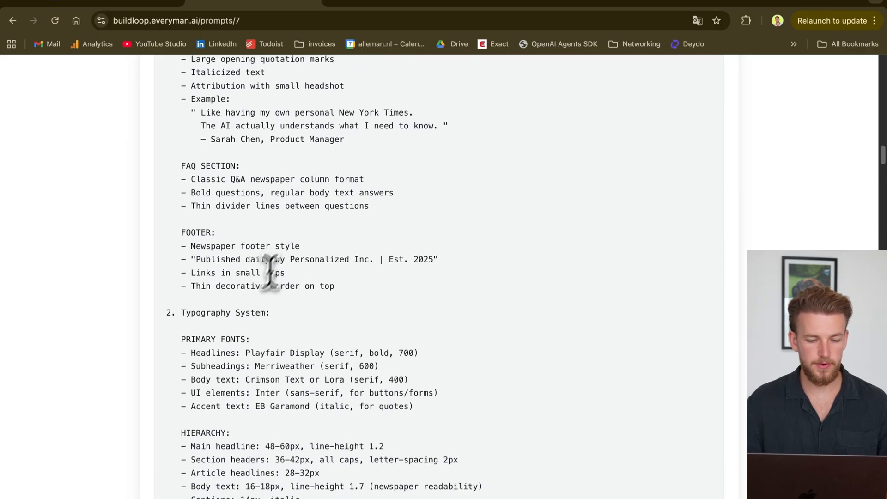
pyautogui.scroll(-1, 257, 284)
pyautogui.scroll(-1, 246, 294)
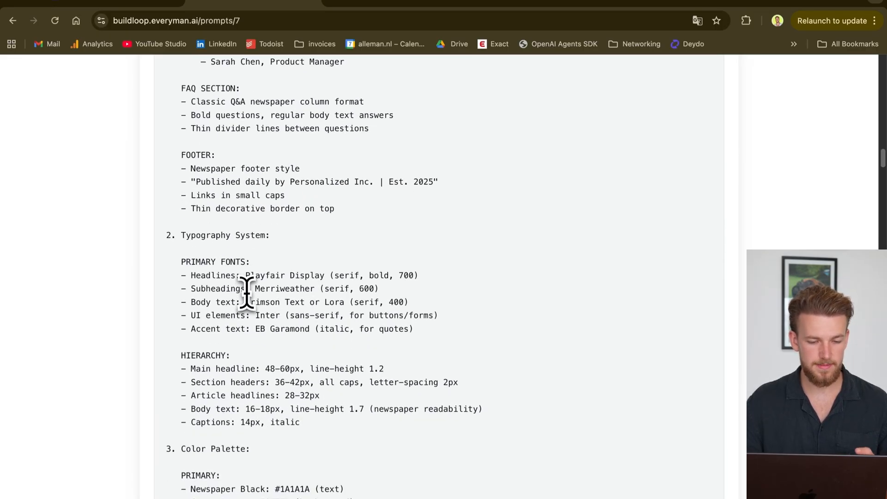
pyautogui.scroll(-2, 231, 253)
pyautogui.scroll(-1, 223, 324)
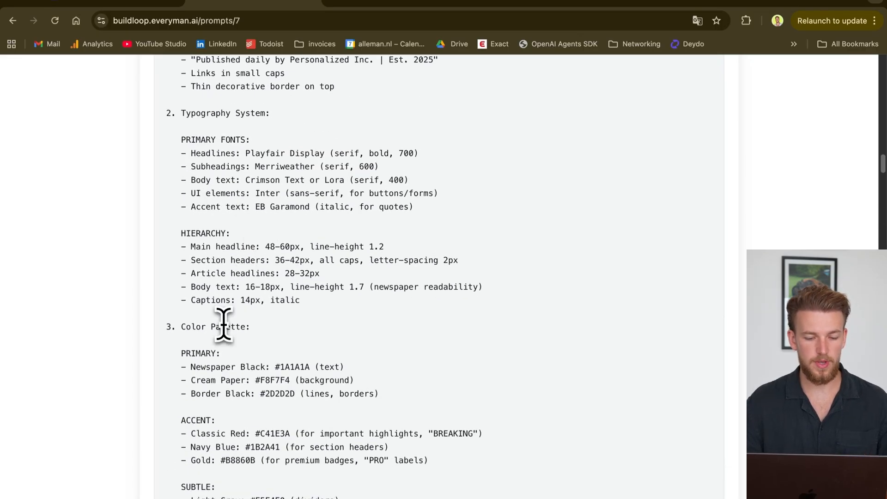
pyautogui.scroll(-3, 223, 325)
pyautogui.scroll(-3, 223, 325)
pyautogui.scroll(-2, 223, 324)
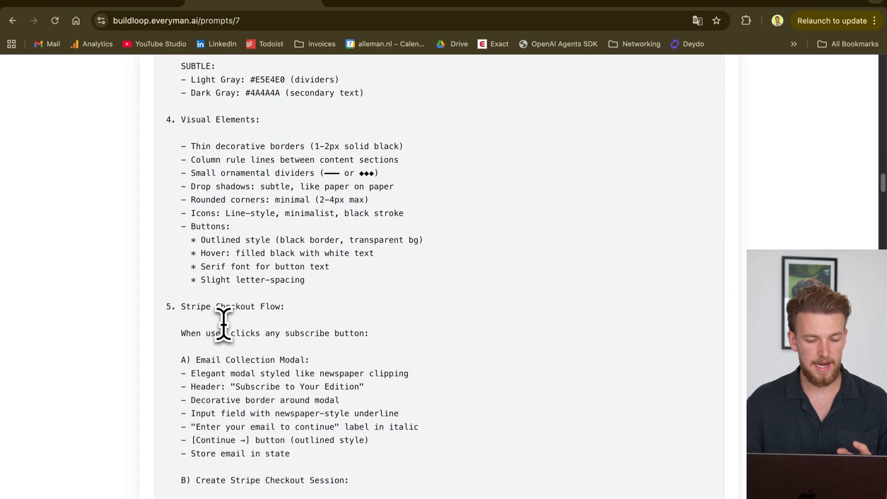
pyautogui.scroll(-3, 236, 317)
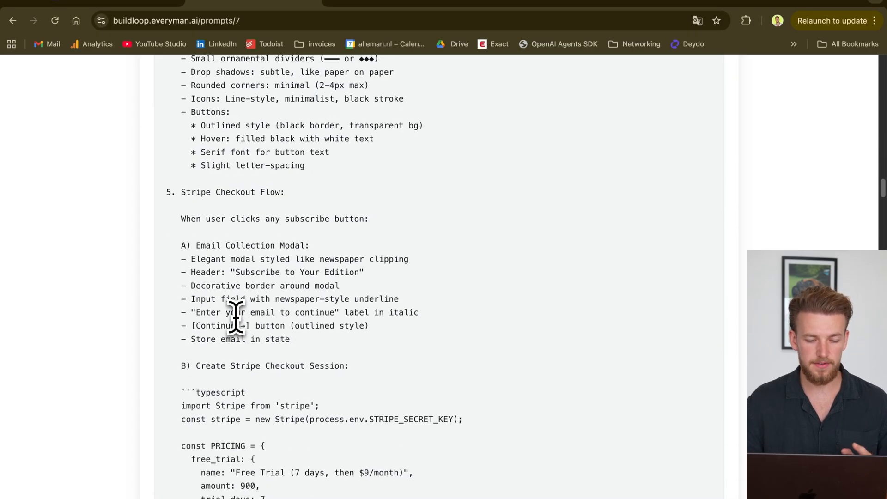
pyautogui.scroll(-2, 236, 317)
pyautogui.scroll(-3, 236, 317)
pyautogui.scroll(-4, 236, 317)
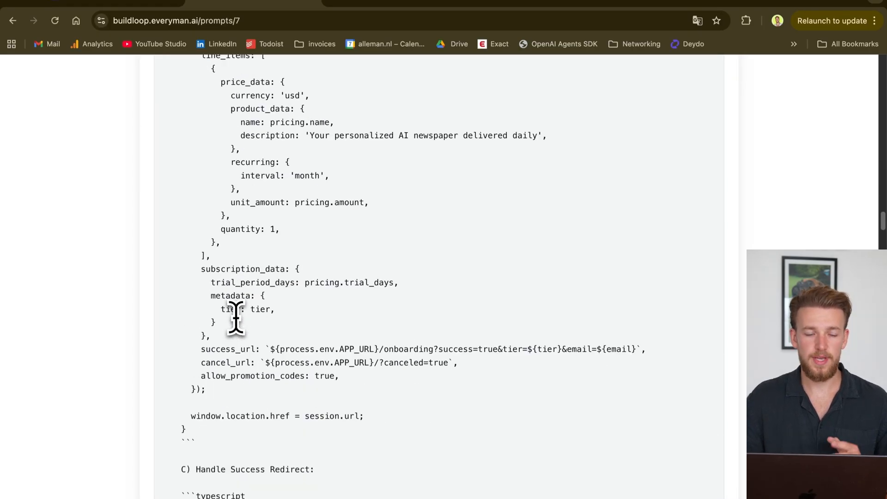
pyautogui.scroll(-3, 236, 318)
pyautogui.scroll(-3, 236, 317)
pyautogui.scroll(-2, 235, 317)
pyautogui.scroll(8, 236, 318)
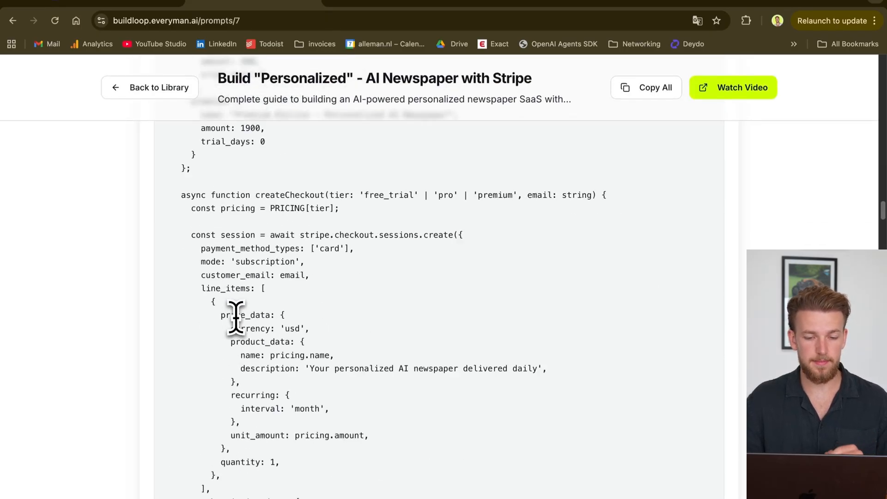
pyautogui.scroll(8, 235, 317)
pyautogui.scroll(8, 236, 317)
pyautogui.scroll(10, 236, 317)
pyautogui.scroll(-5, 236, 318)
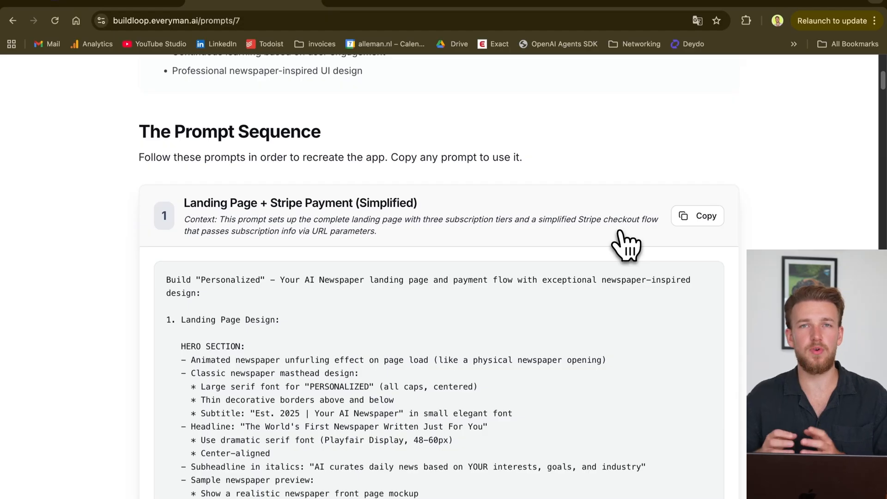
pyautogui.scroll(-6, 627, 243)
pyautogui.scroll(-6, 627, 245)
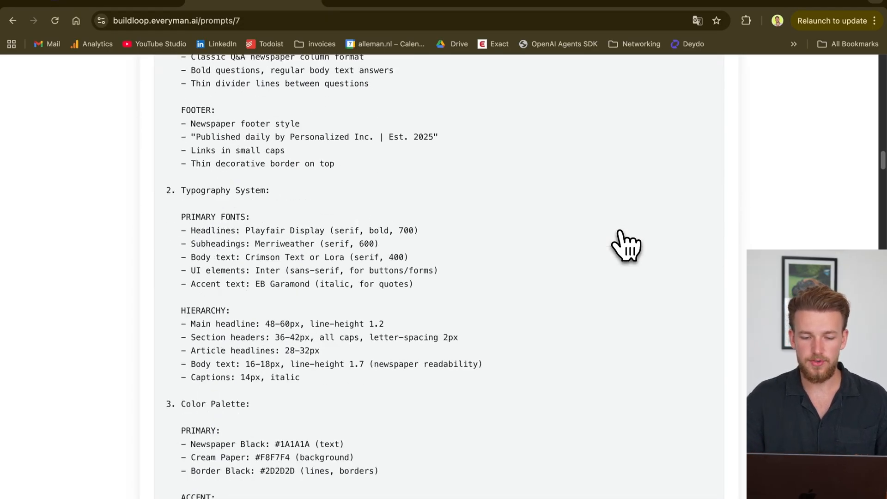
pyautogui.scroll(-6, 627, 244)
pyautogui.scroll(-6, 627, 243)
pyautogui.scroll(-6, 627, 244)
pyautogui.scroll(3, 627, 244)
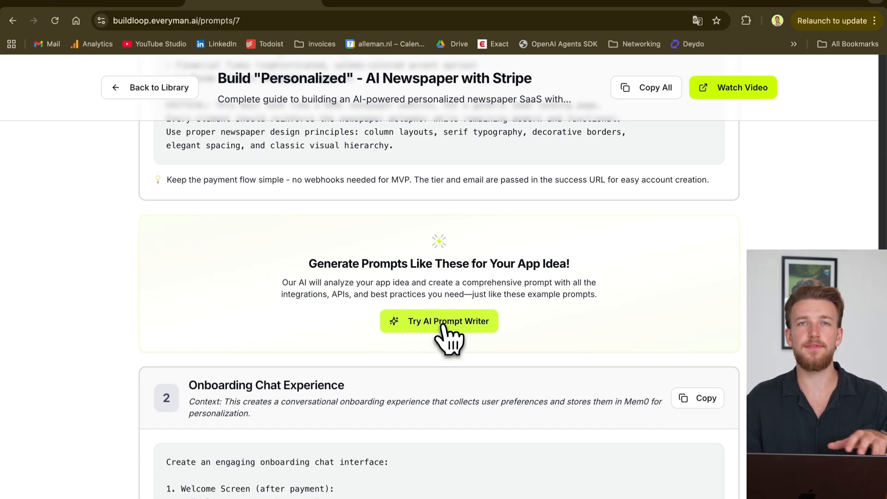
pyautogui.scroll(-1, 450, 339)
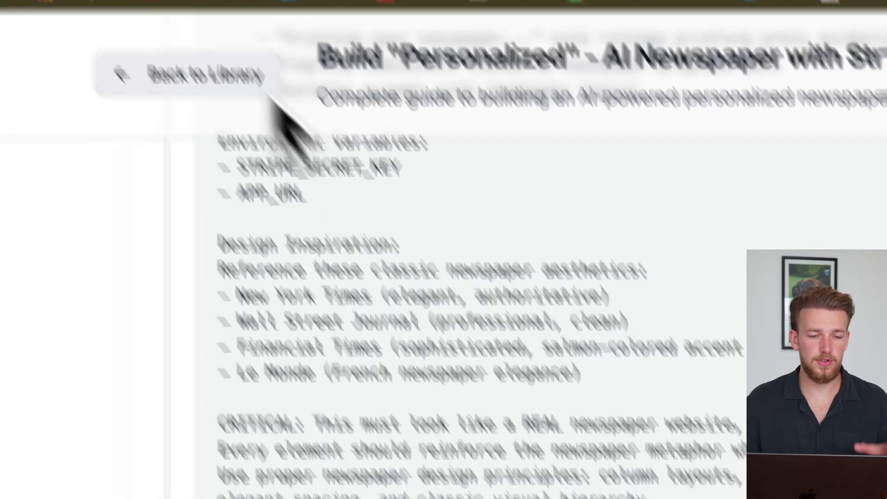
# - Paste the copied newspaper landing-page prompt into the Lovable prompt box to start the project
pyautogui.click(218, 60)
pyautogui.click(415, 366)
pyautogui.press('super+v')
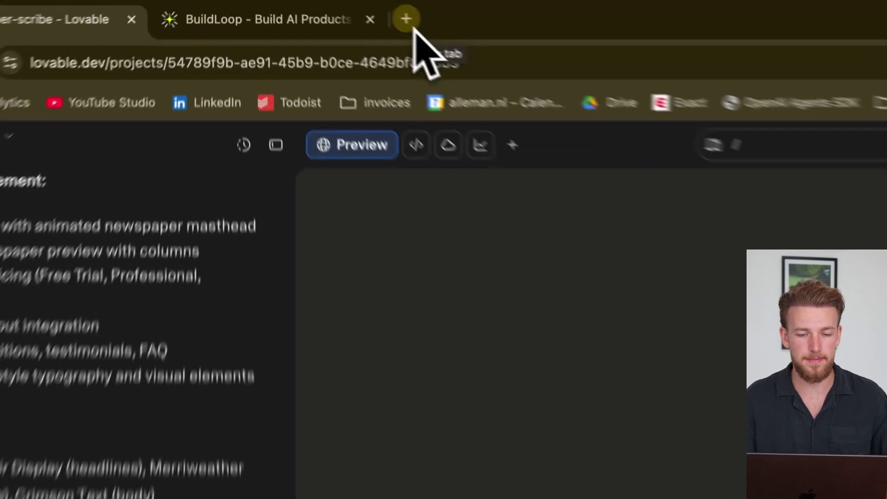
# - Create a new secret API key under Developers > API-sleutels and copy it
pyautogui.click(346, 16)
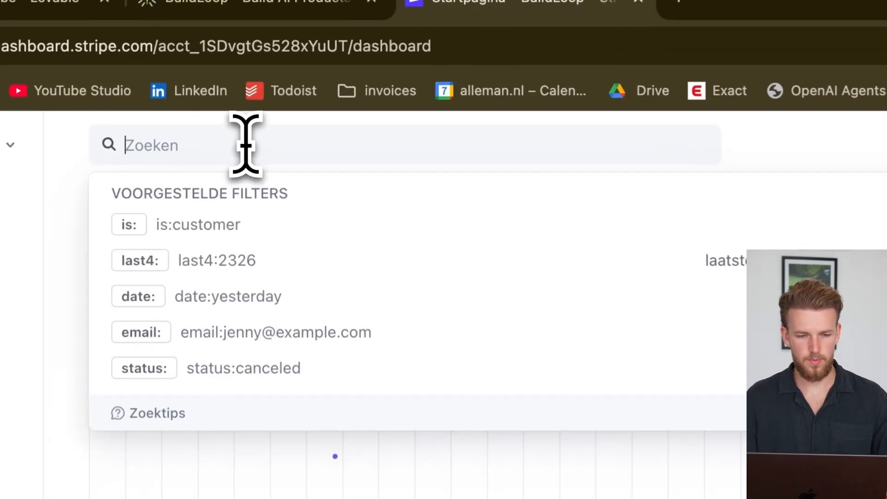
pyautogui.write('api')
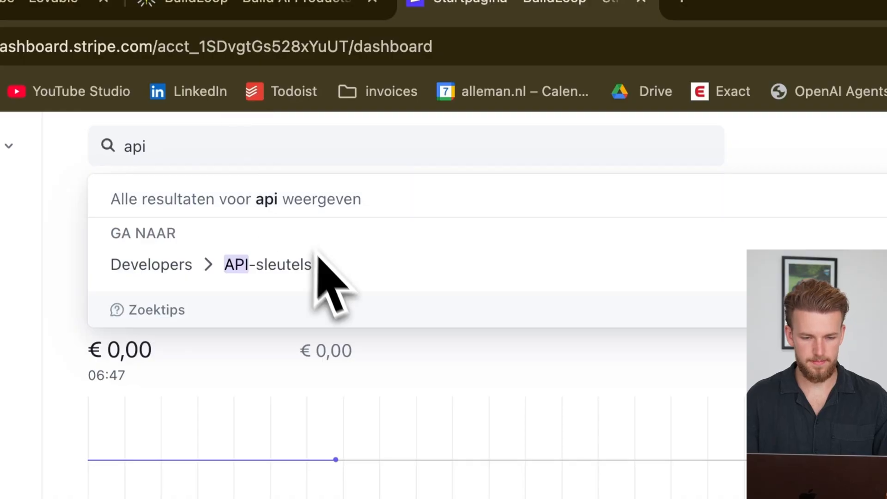
pyautogui.click(317, 267)
pyautogui.scroll(-3, 575, 367)
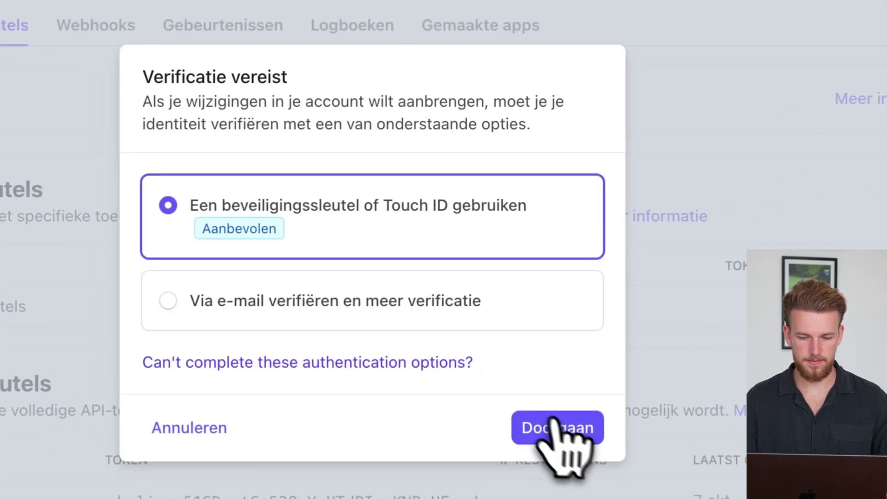
pyautogui.click(621, 337)
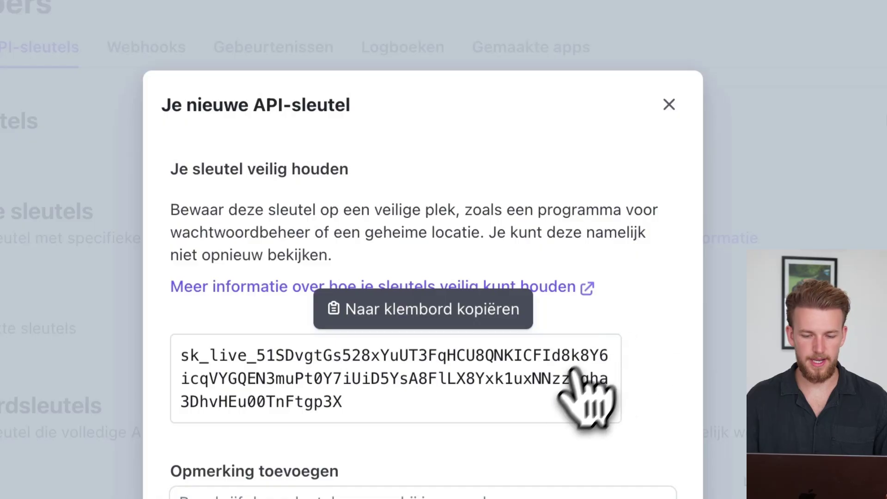
pyautogui.click(582, 388)
# - Return to the daily-paper-scribe project and launch its preview in a separate browser tab
pyautogui.click(194, 28)
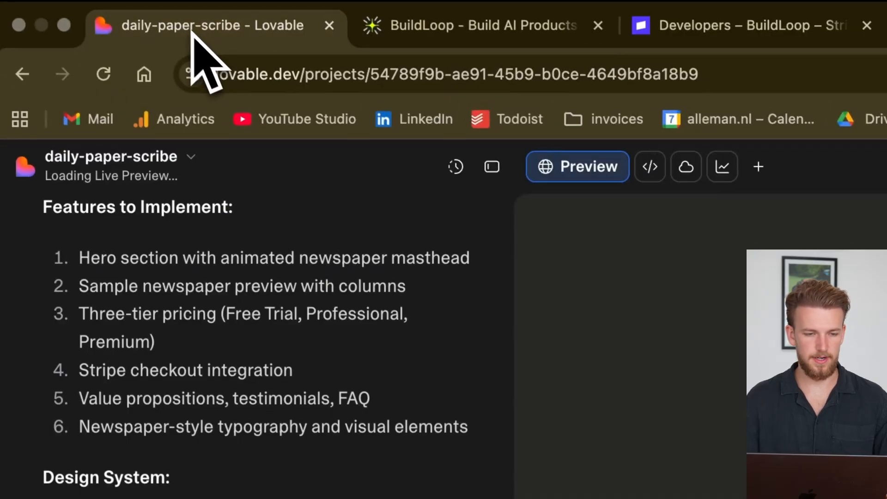
pyautogui.scroll(-3, 73, 291)
pyautogui.scroll(-3, 75, 289)
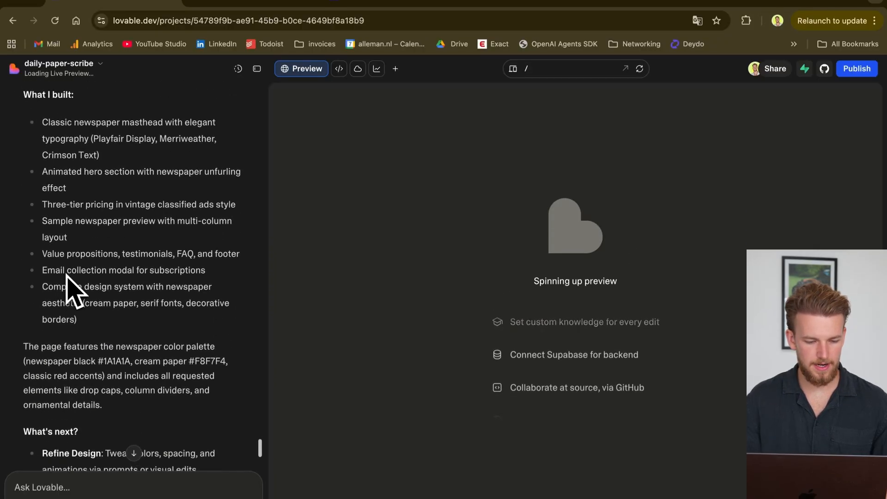
pyautogui.scroll(-2, 76, 290)
pyautogui.scroll(-2, 76, 290)
pyautogui.scroll(-3, 73, 287)
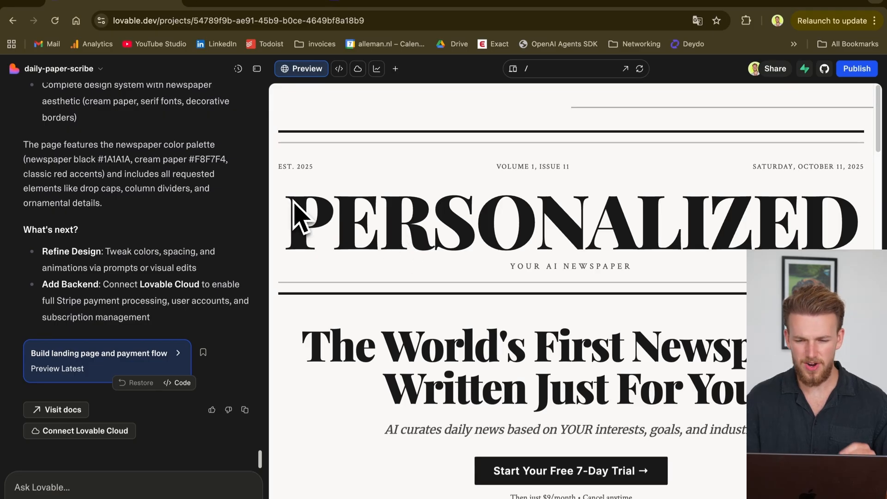
pyautogui.scroll(-5, 300, 216)
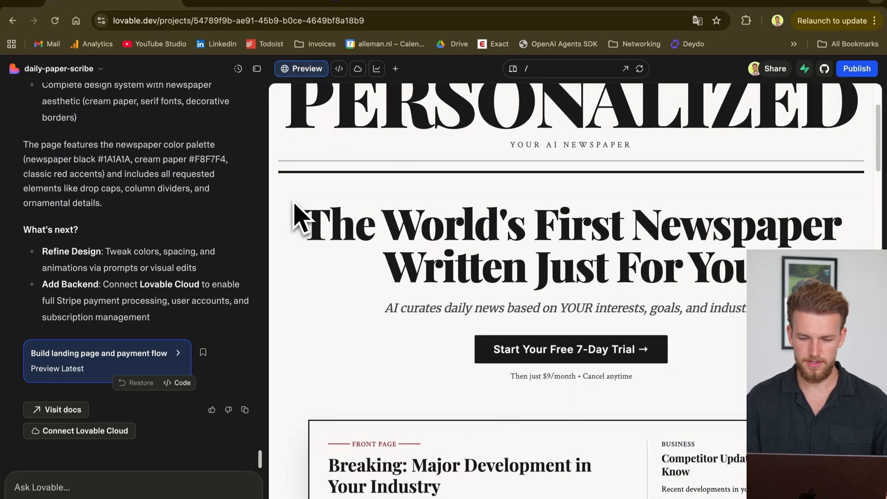
pyautogui.scroll(-5, 299, 216)
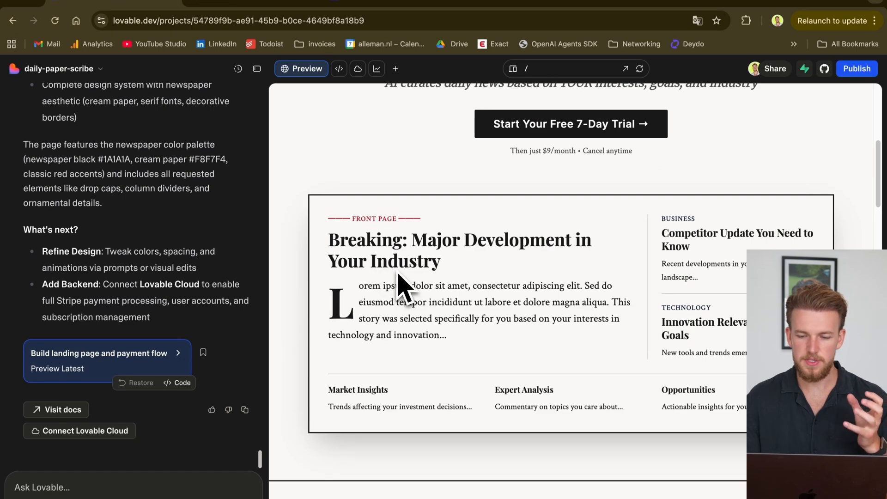
pyautogui.scroll(-5, 398, 284)
pyautogui.scroll(-3, 398, 284)
pyautogui.scroll(-4, 403, 286)
pyautogui.scroll(-4, 398, 286)
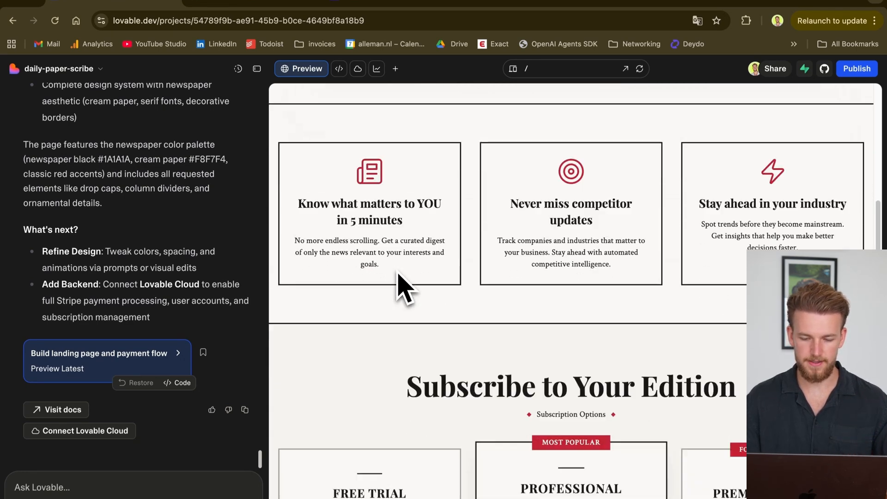
pyautogui.scroll(-3, 398, 286)
pyautogui.scroll(-3, 395, 312)
pyautogui.scroll(-3, 388, 342)
pyautogui.scroll(-5, 387, 341)
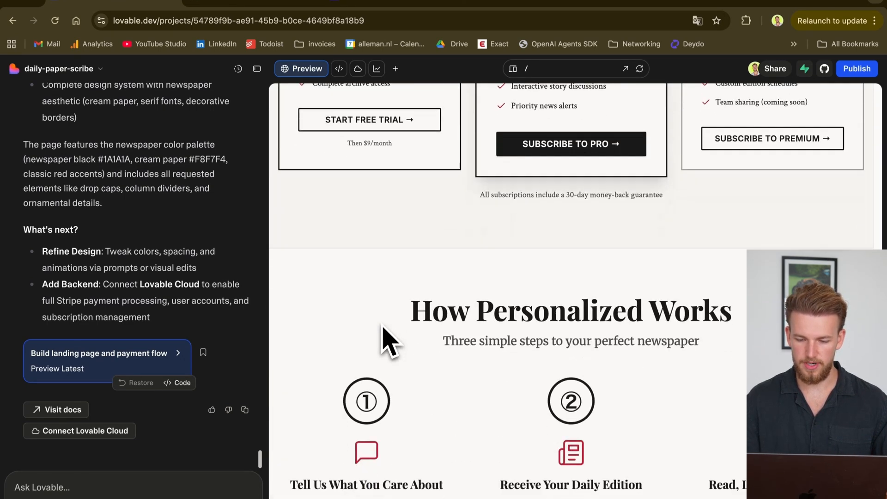
pyautogui.scroll(-3, 388, 341)
pyautogui.scroll(-2, 389, 341)
pyautogui.scroll(-5, 388, 340)
pyautogui.scroll(-4, 389, 340)
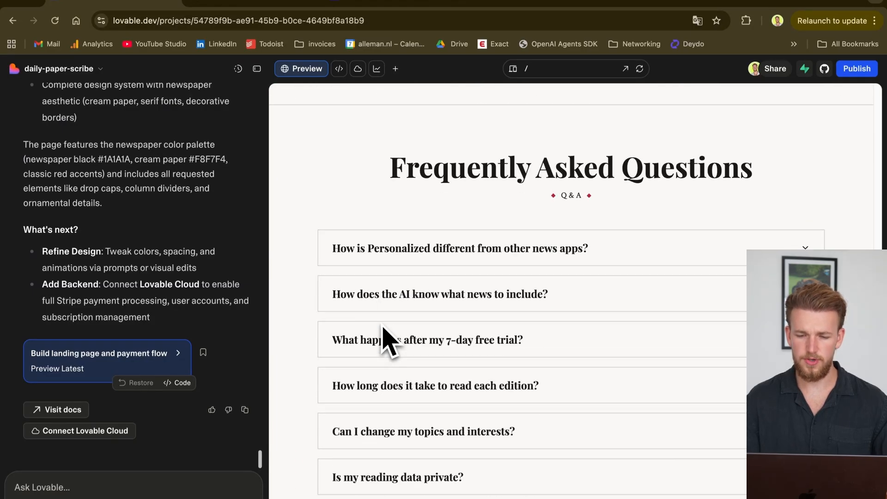
pyautogui.scroll(-2, 388, 340)
pyautogui.scroll(-3, 389, 339)
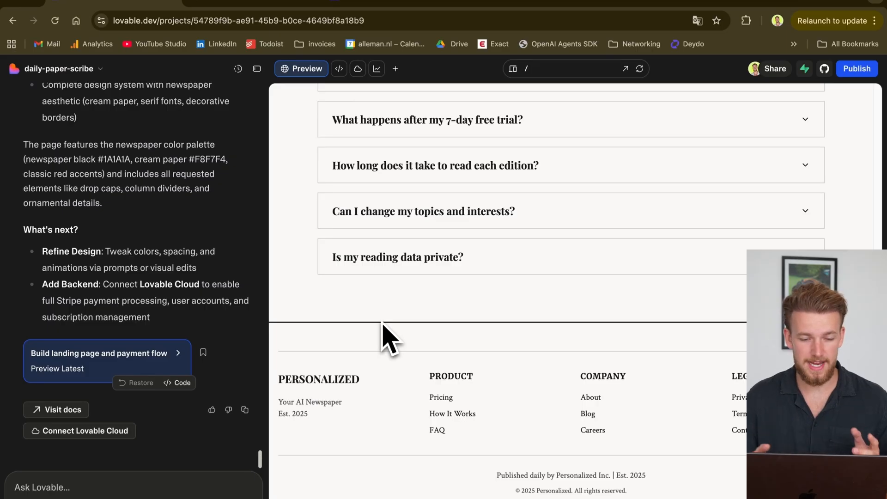
pyautogui.scroll(3, 388, 340)
pyautogui.scroll(6, 389, 339)
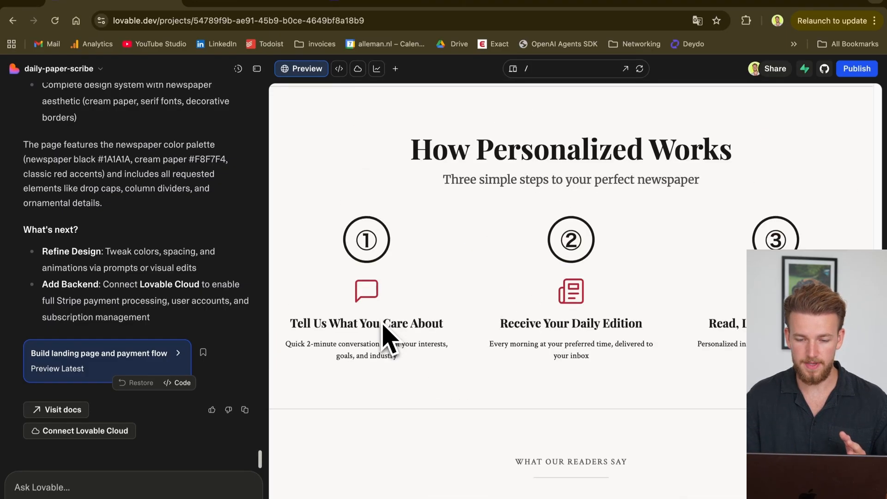
pyautogui.scroll(5, 387, 339)
pyautogui.scroll(5, 389, 340)
pyautogui.scroll(5, 388, 339)
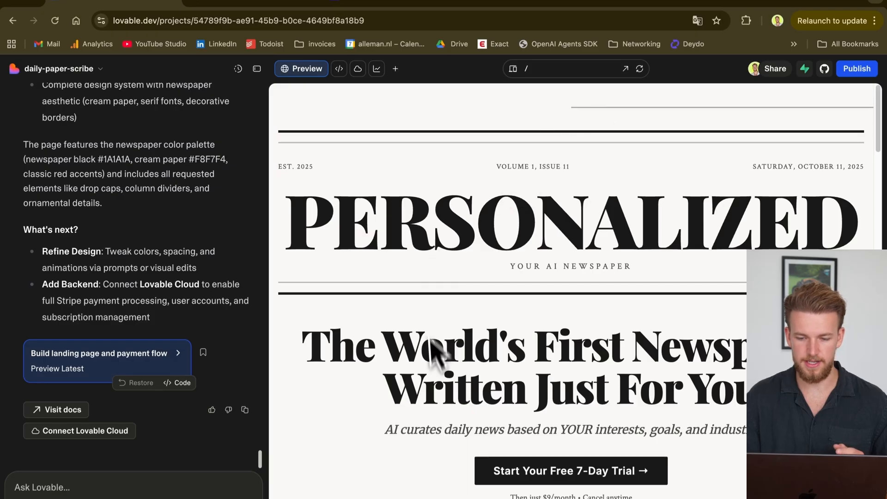
pyautogui.scroll(-3, 433, 350)
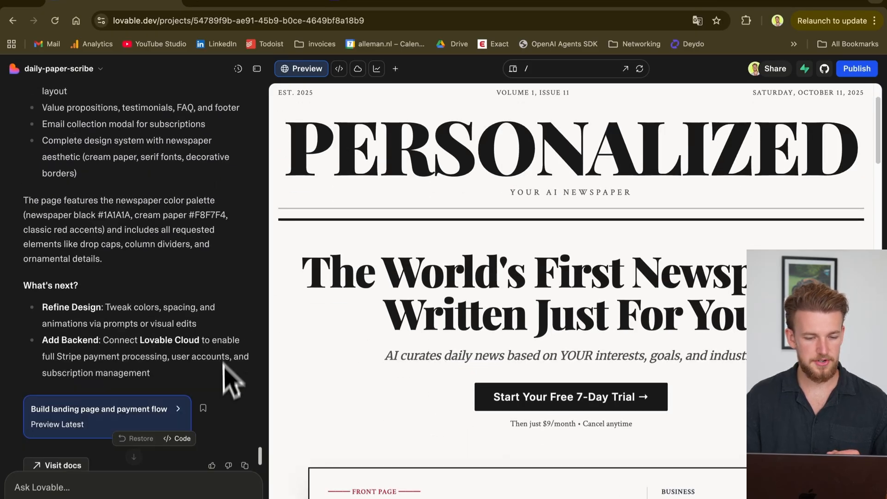
pyautogui.scroll(5, 229, 388)
pyautogui.scroll(8, 229, 388)
pyautogui.scroll(8, 229, 388)
pyautogui.scroll(10, 229, 406)
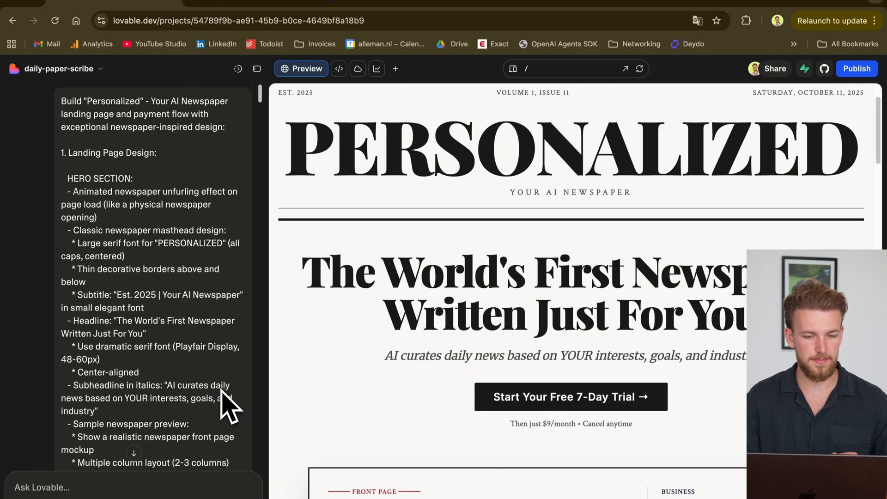
pyautogui.scroll(-10, 228, 405)
pyautogui.scroll(-10, 229, 405)
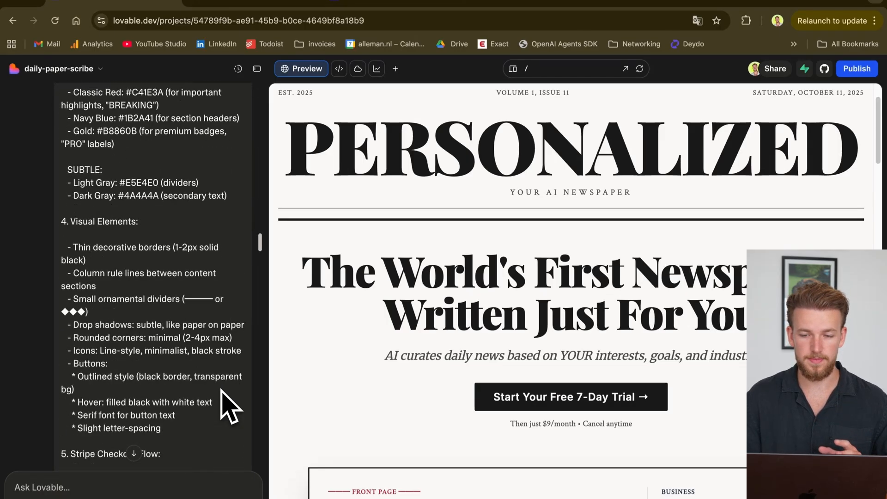
pyautogui.scroll(-8, 229, 406)
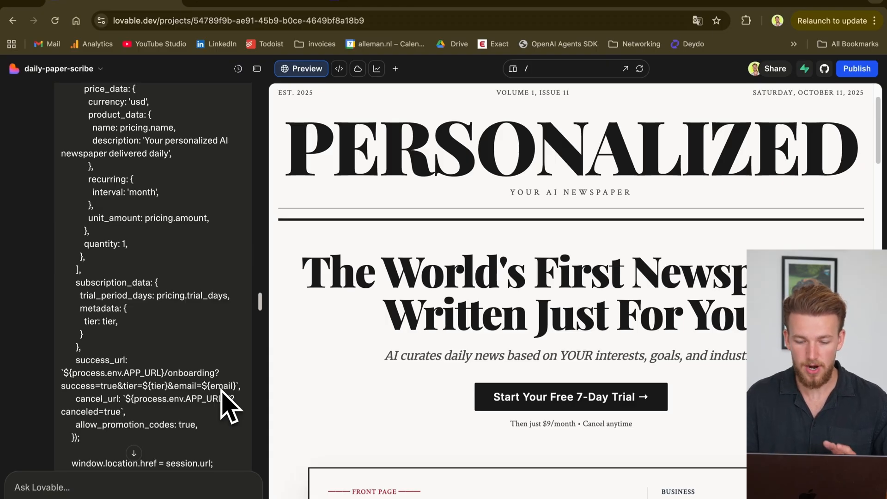
pyautogui.scroll(-10, 229, 406)
pyautogui.scroll(-10, 229, 405)
pyautogui.scroll(-5, 228, 405)
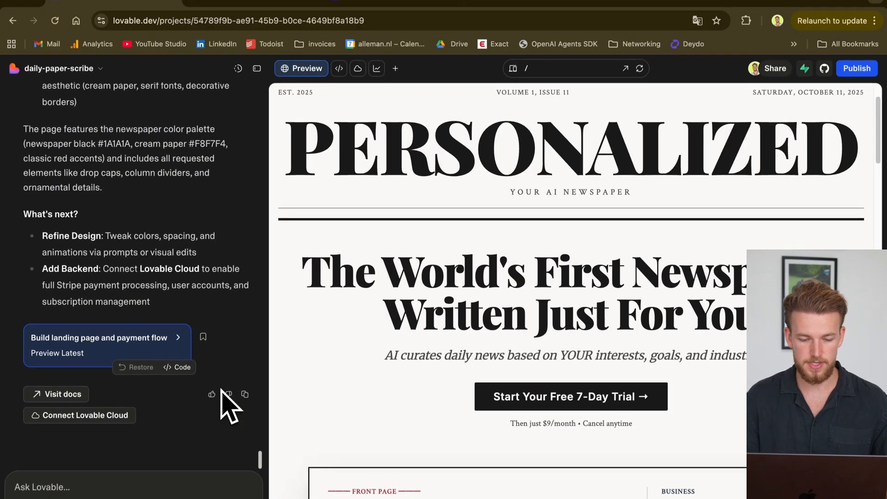
pyautogui.click(625, 68)
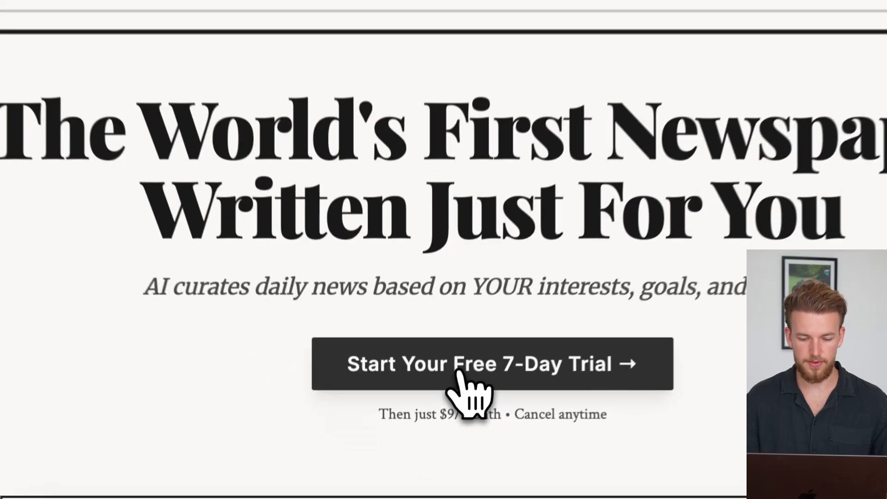
# - Start the free 7-day trial with the saved email, then return to the Lovable editor
pyautogui.click(472, 377)
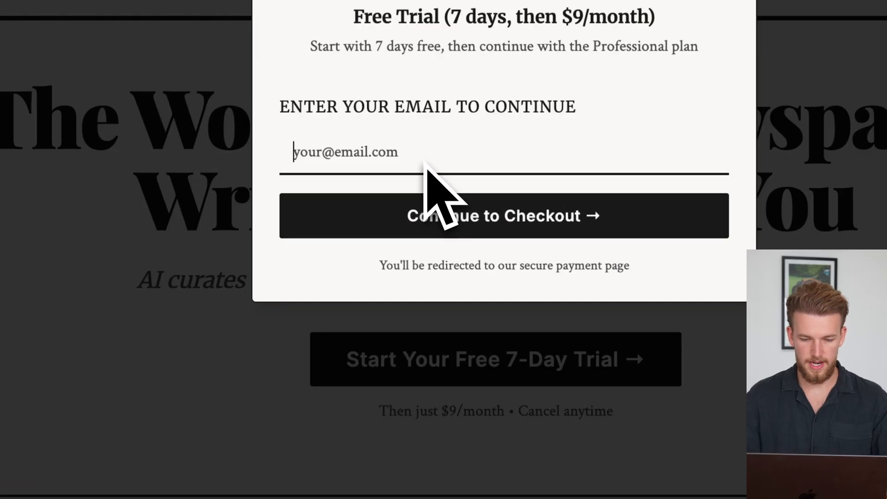
pyautogui.write('Luuk')
pyautogui.click(485, 211)
pyautogui.press('Return')
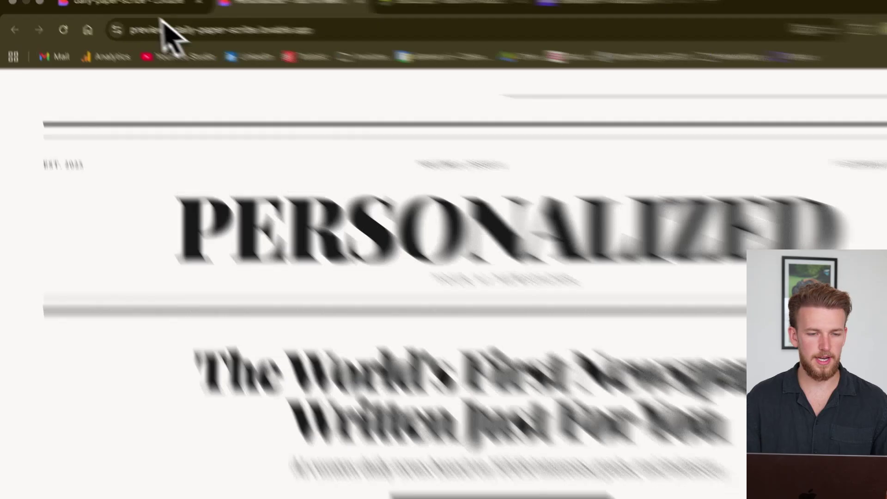
pyautogui.click(159, 5)
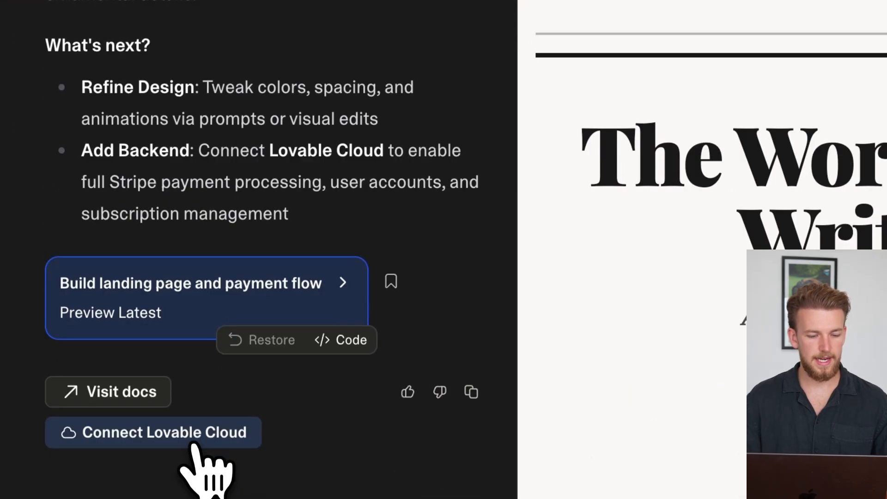
# - Connect Lovable Cloud to the daily-paper-scribe project
pyautogui.click(164, 432)
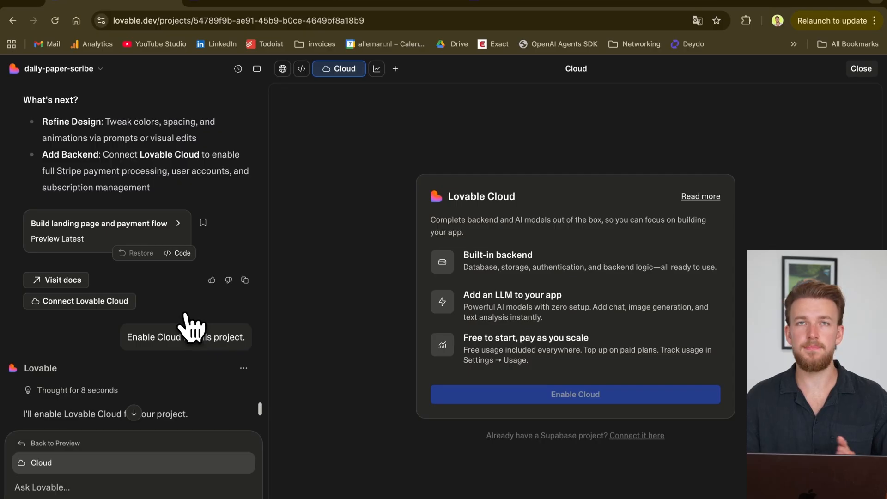
pyautogui.scroll(-6, 193, 326)
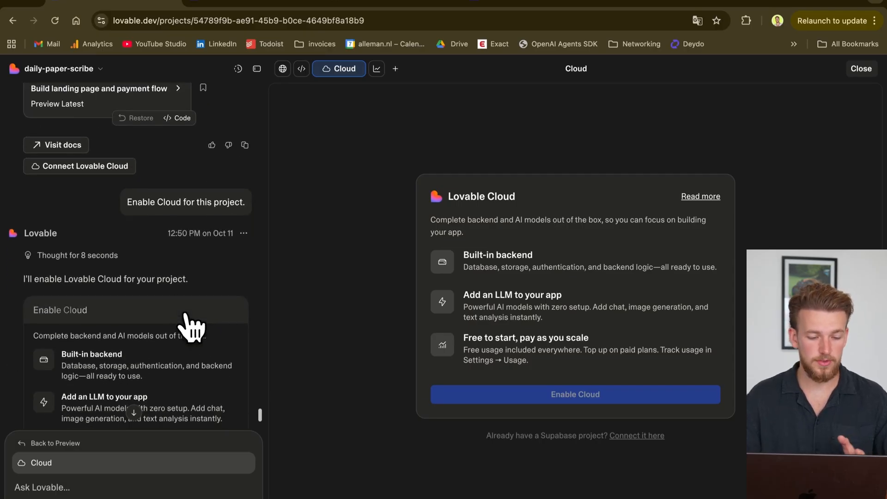
pyautogui.scroll(-1, 193, 325)
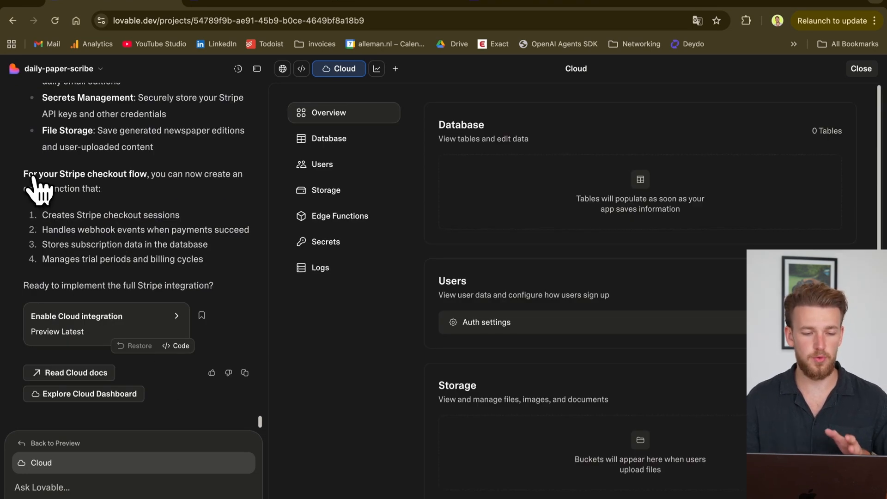
# - Ask Lovable 'yes please integrate stripe' and submit the Stripe restricted API key
pyautogui.click(42, 487)
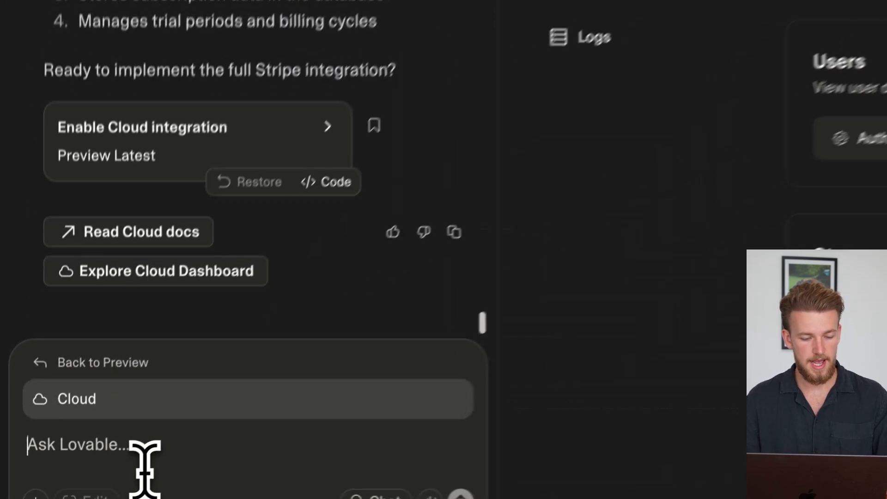
pyautogui.write('yes please ')
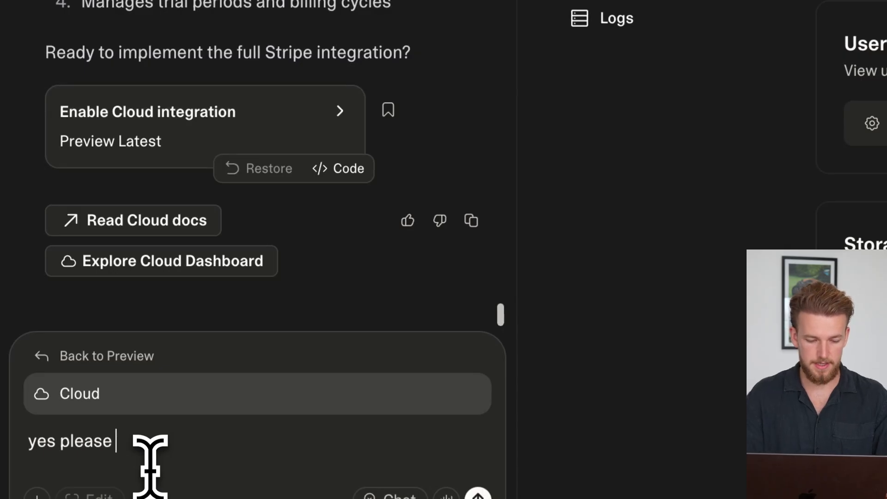
pyautogui.write('in')
pyautogui.write('tegrate st')
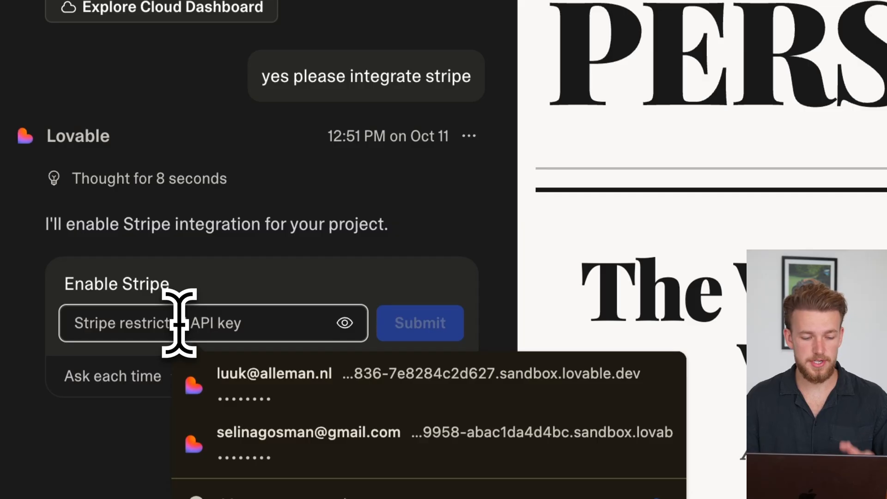
pyautogui.hotkey('ctrl', 'v')
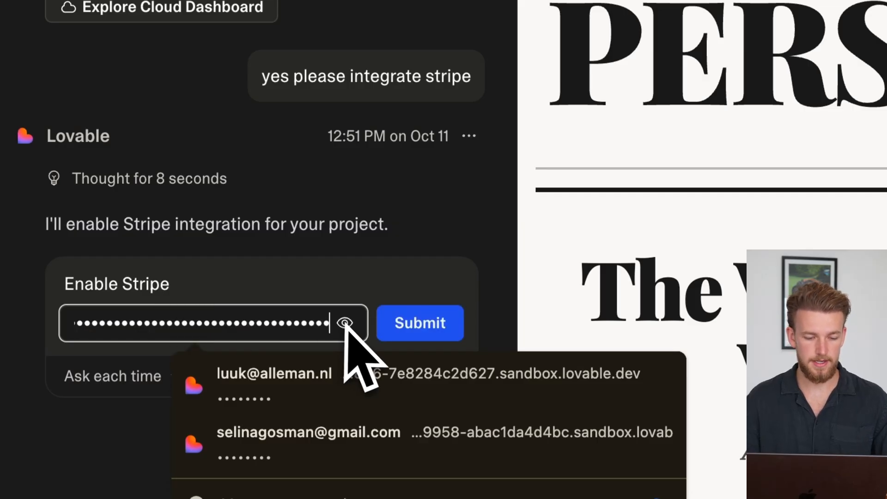
pyautogui.click(420, 323)
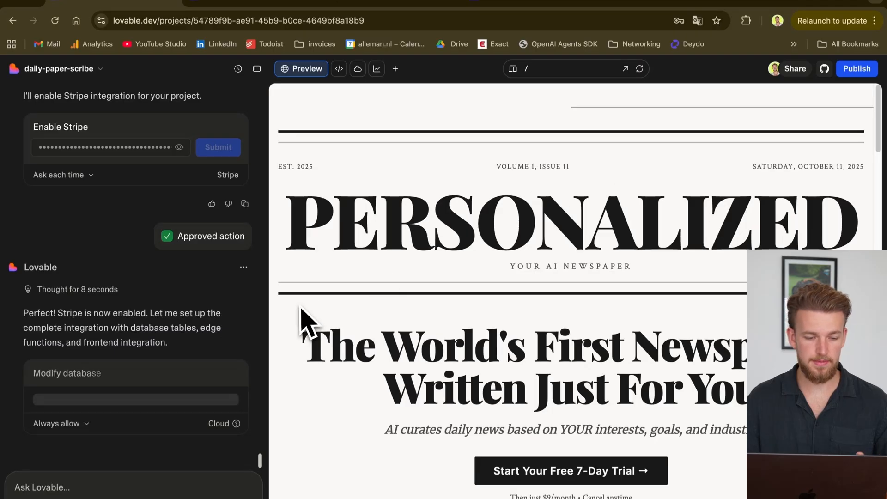
pyautogui.moveTo(122, 327)
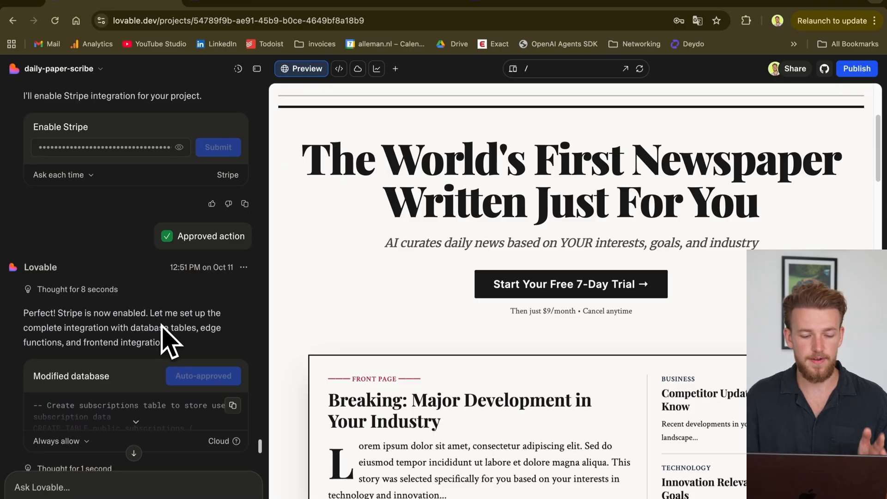
pyautogui.scroll(-5, 166, 336)
pyautogui.scroll(-5, 166, 336)
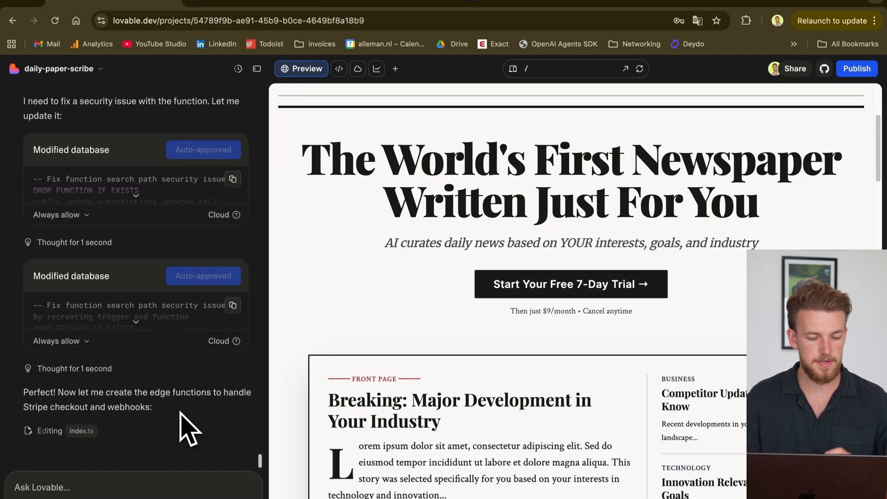
pyautogui.scroll(-5, 187, 429)
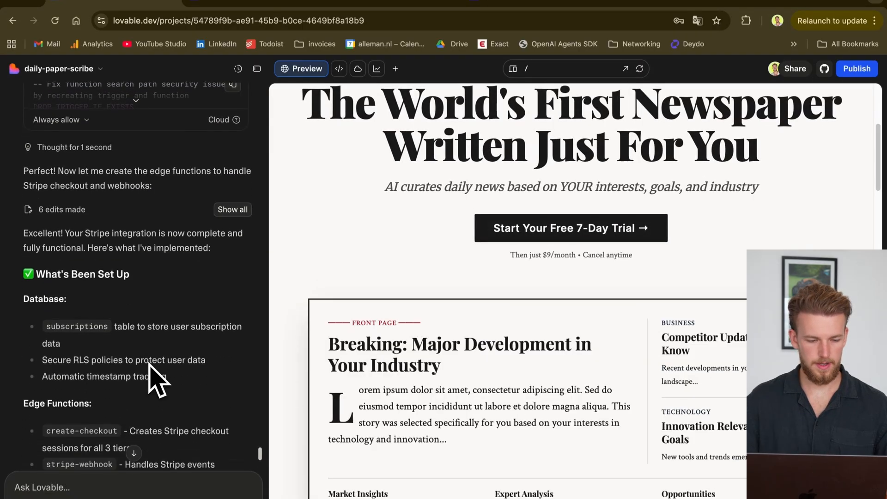
pyautogui.scroll(-5, 166, 388)
pyautogui.scroll(-5, 160, 381)
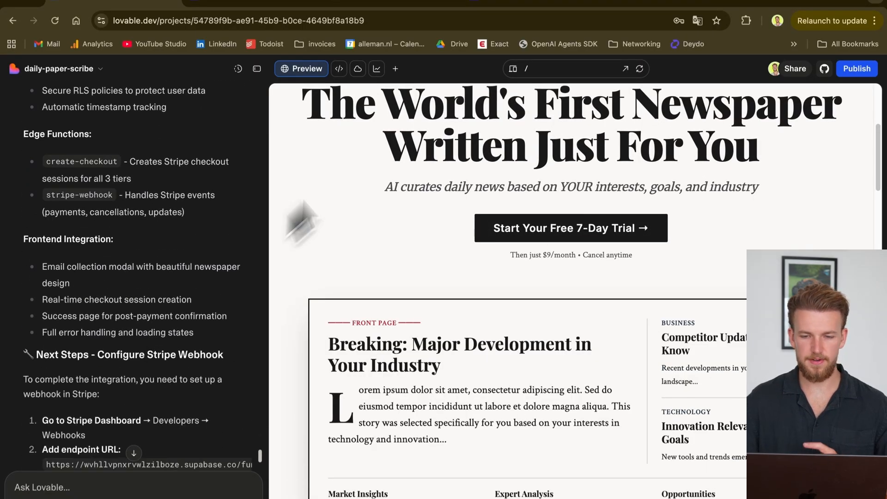
# - Reload the newspaper preview page from its address bar
pyautogui.click(236, 14)
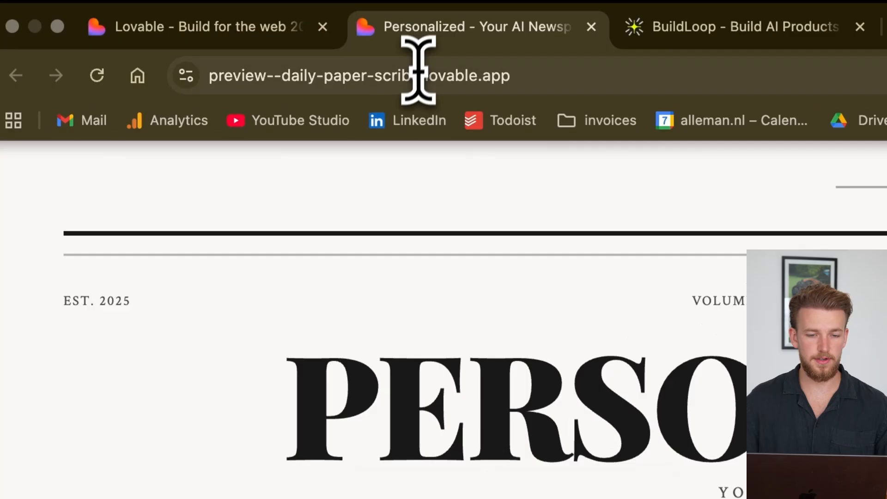
pyautogui.click(416, 78)
pyautogui.press('Return')
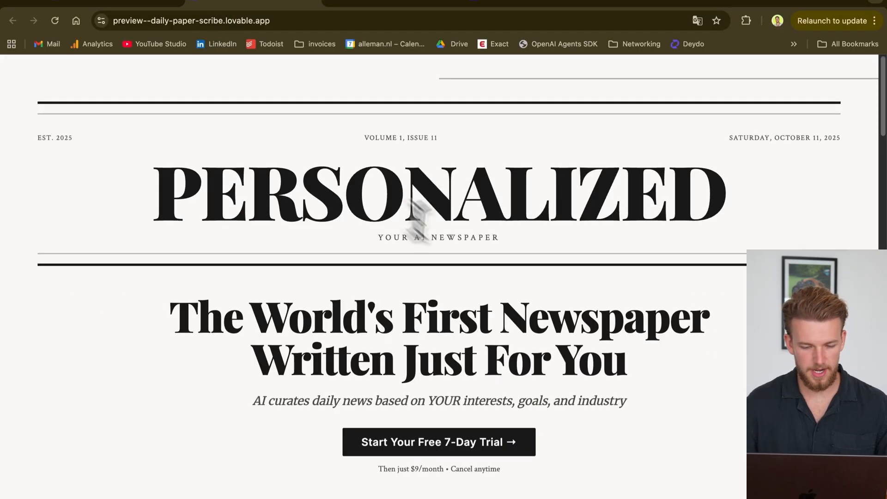
# - Sign up for the free 7-day trial with the saved email and continue to checkout
pyautogui.click(449, 437)
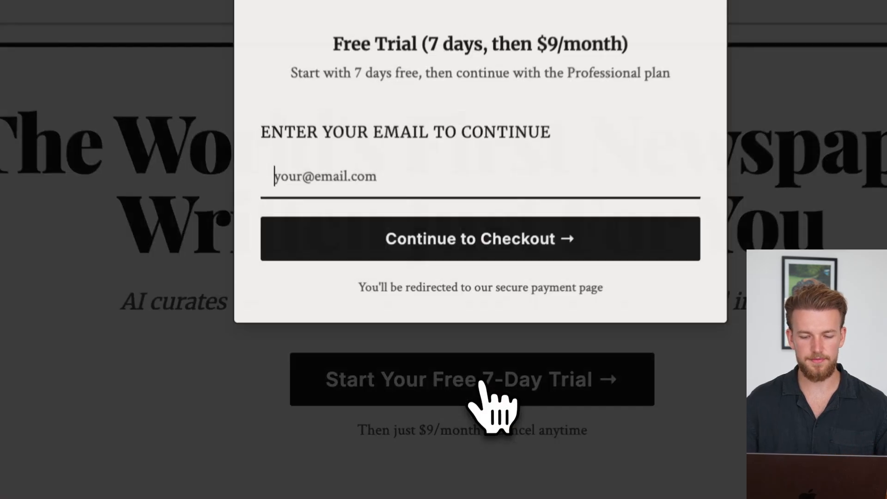
pyautogui.click(382, 169)
pyautogui.write('l')
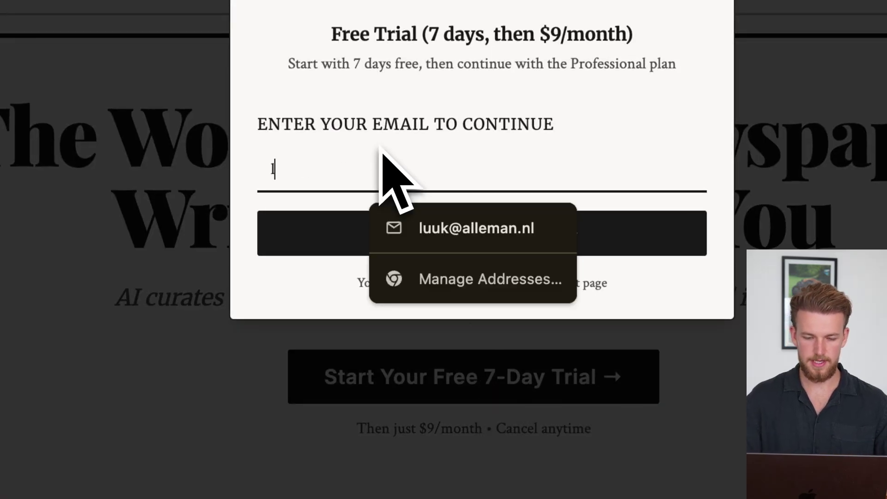
pyautogui.press('Down')
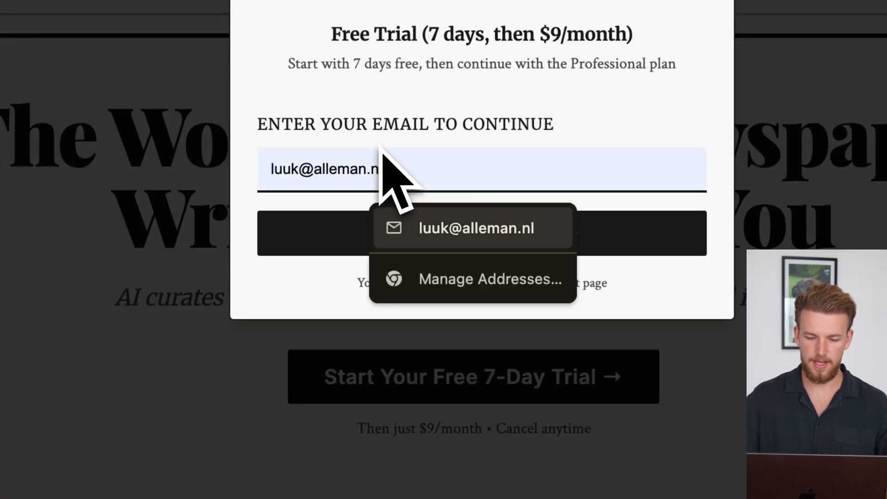
pyautogui.press('Return')
pyautogui.click(416, 233)
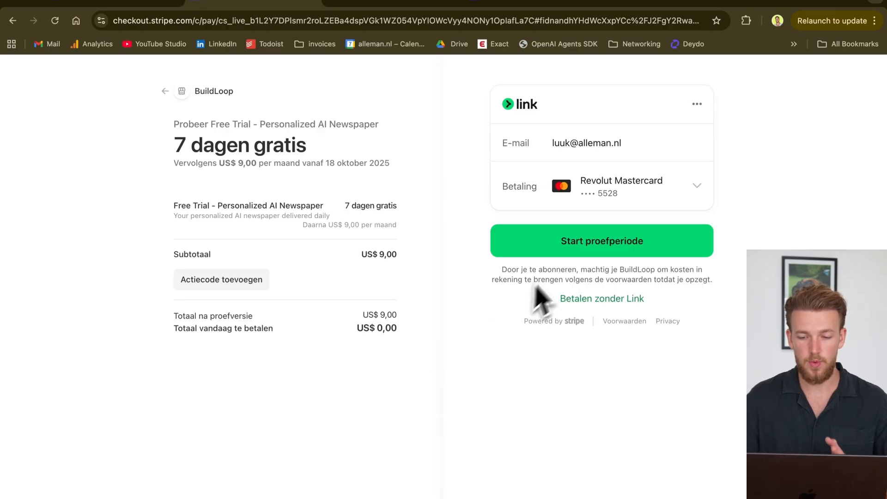
# - Start the free trial subscription via 'Start proefperiode' on the Stripe checkout
pyautogui.click(573, 249)
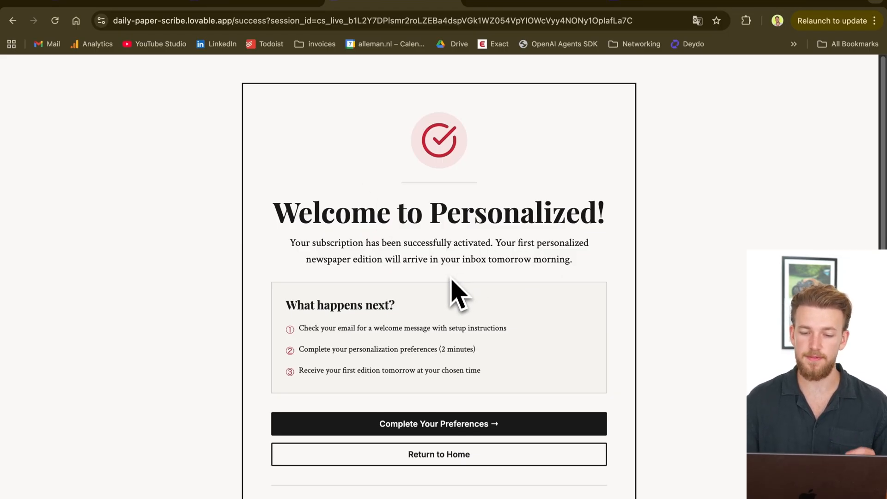
pyautogui.scroll(-1, 451, 285)
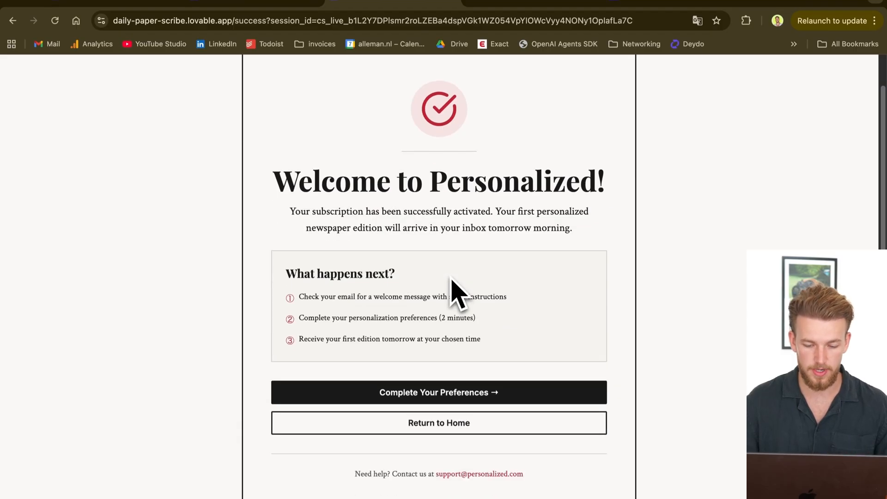
pyautogui.scroll(1, 451, 305)
pyautogui.scroll(1, 448, 305)
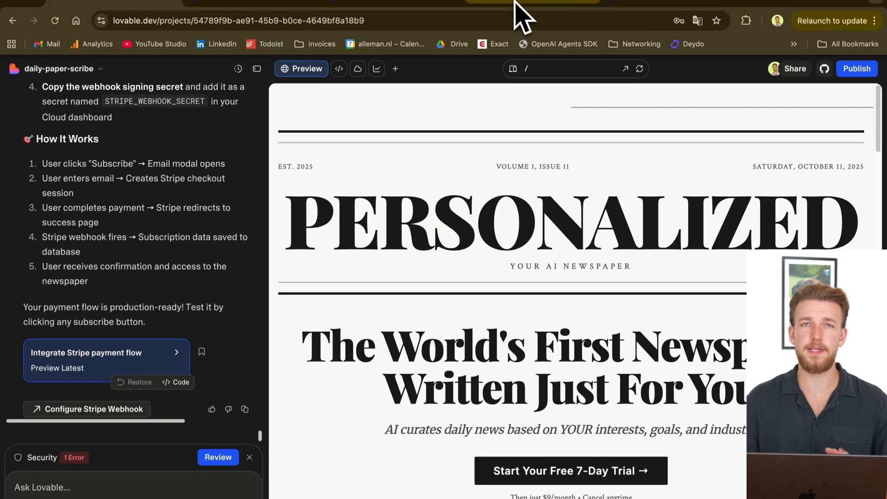
# - Switch to the BuildLoop prompt guide to copy the Onboarding Chat Experience prompt
pyautogui.click(527, 6)
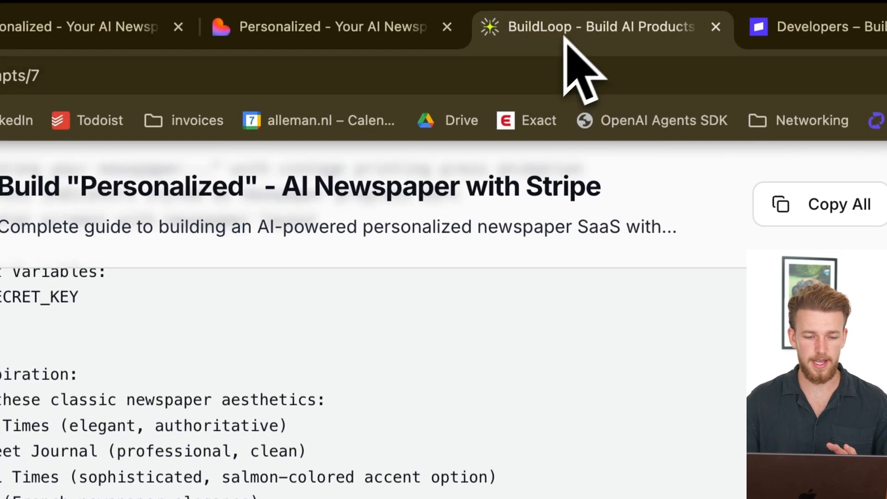
pyautogui.scroll(-5, 410, 333)
pyautogui.scroll(-5, 409, 333)
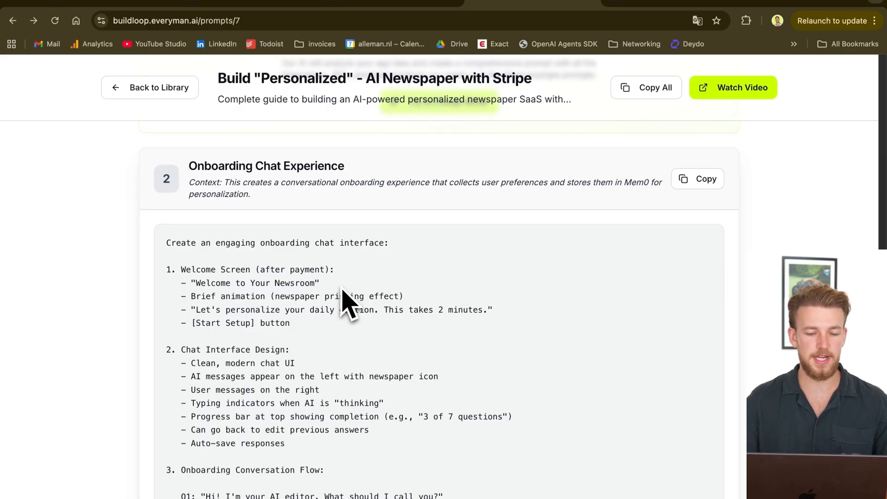
pyautogui.scroll(-2, 343, 301)
pyautogui.scroll(-1, 343, 301)
pyautogui.scroll(-2, 344, 302)
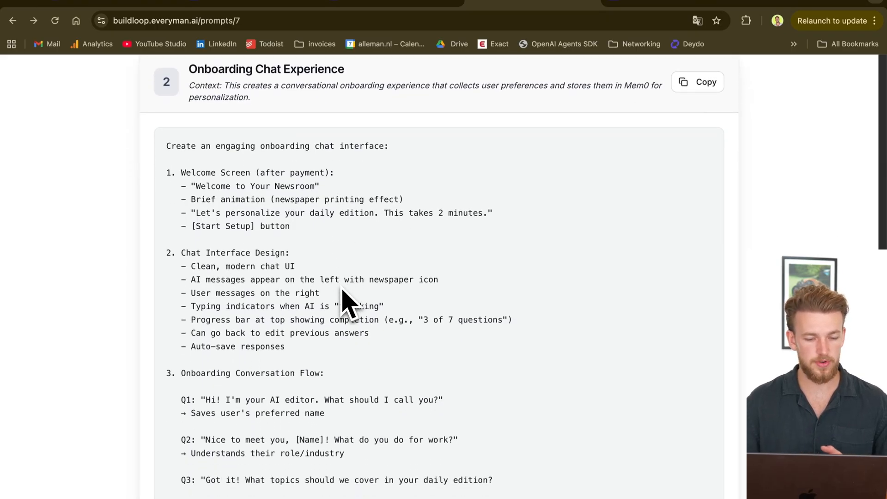
pyautogui.scroll(-2, 342, 301)
pyautogui.scroll(-2, 343, 301)
pyautogui.scroll(-2, 343, 301)
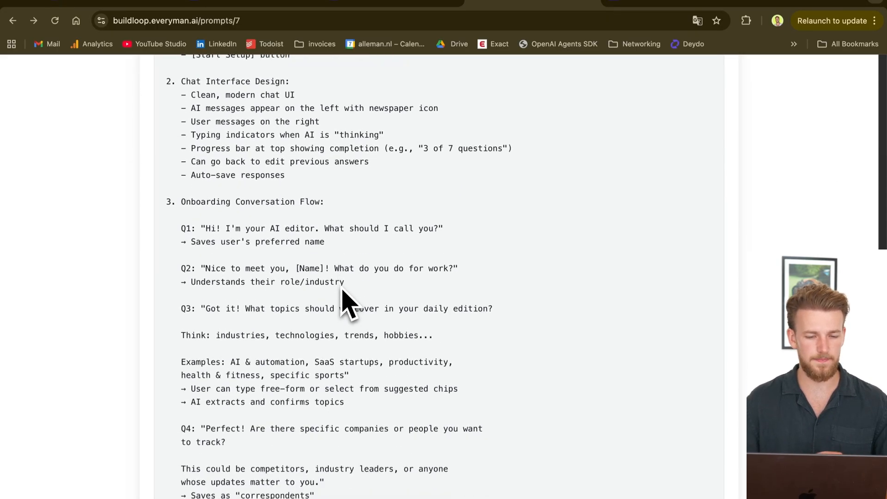
pyautogui.scroll(-1, 343, 301)
pyautogui.scroll(-2, 343, 301)
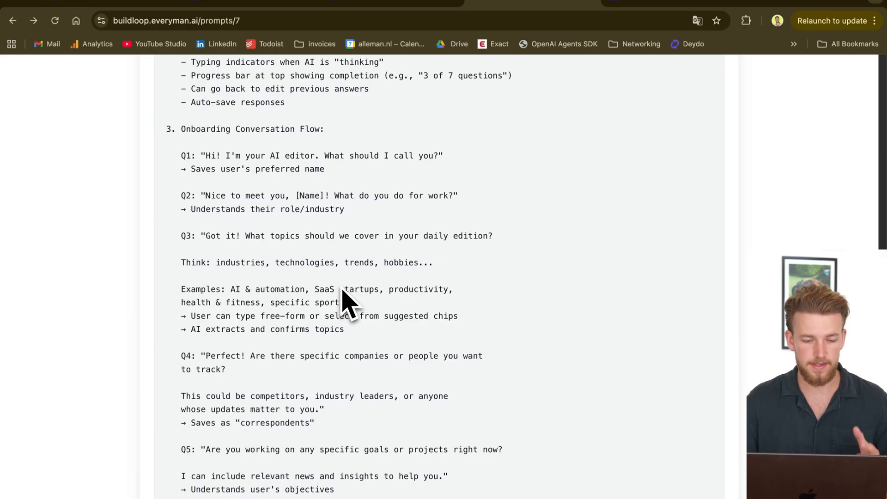
pyautogui.scroll(3, 344, 302)
pyautogui.scroll(5, 343, 301)
pyautogui.scroll(-15, 344, 302)
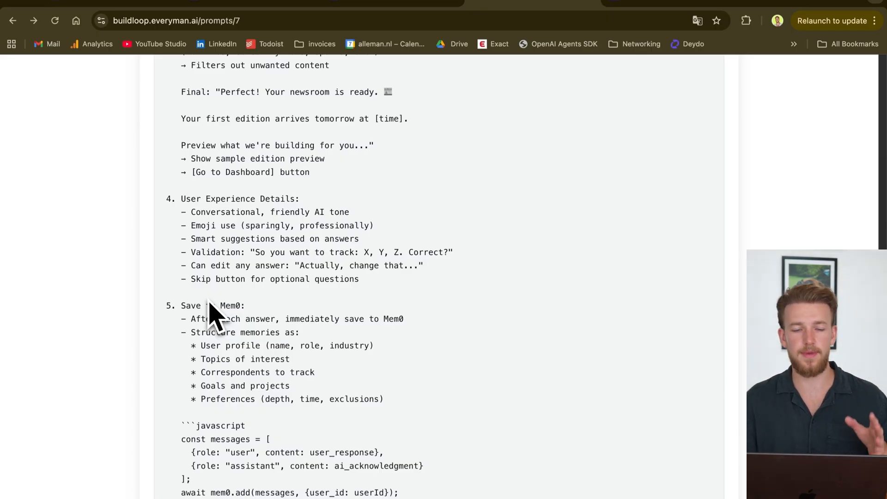
pyautogui.scroll(10, 210, 315)
pyautogui.scroll(10, 210, 315)
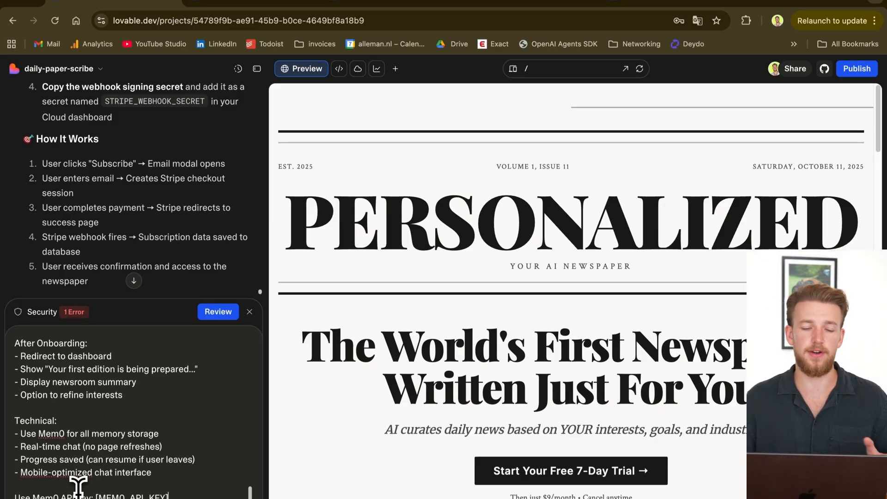
# - Send the pasted onboarding-chat prompt in the Ask Lovable box
pyautogui.press('Return')
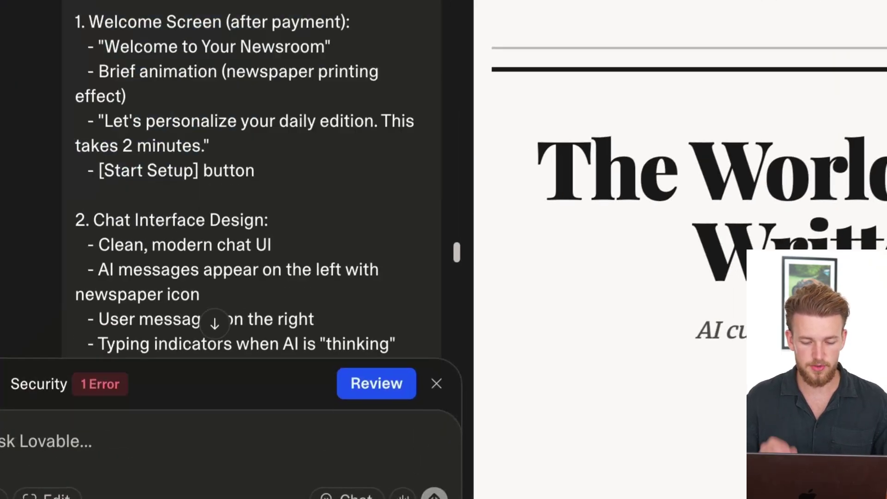
pyautogui.scroll(-4, 243, 181)
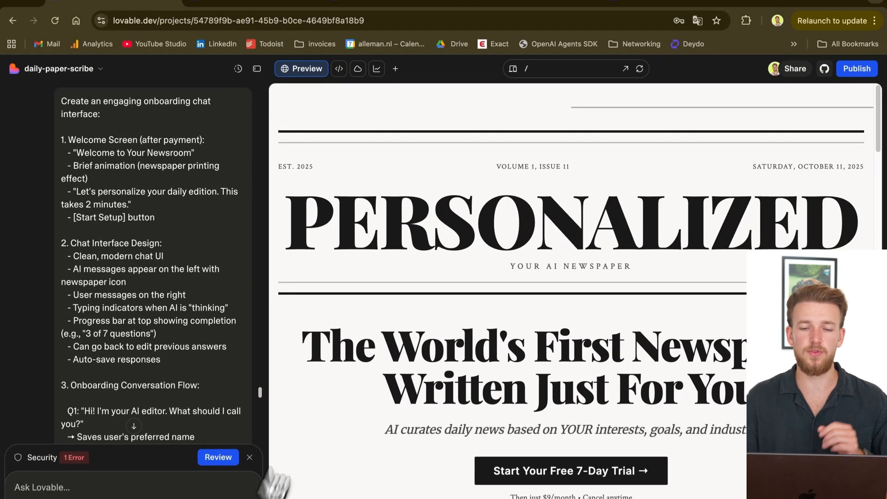
# - Reach the Mem0 dashboard in a new tab and show its API keys list for the 'newspaper' key
pyautogui.press('super+t')
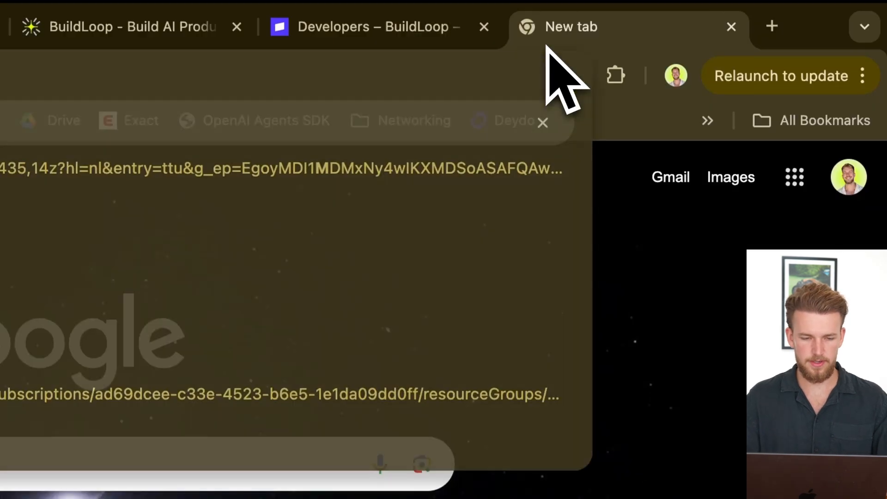
pyautogui.write('mem0.ai')
pyautogui.press('Return')
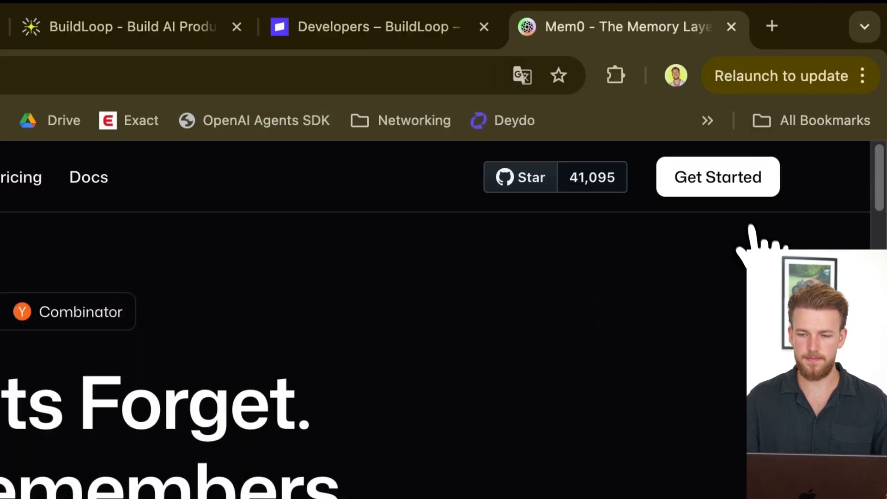
pyautogui.click(728, 181)
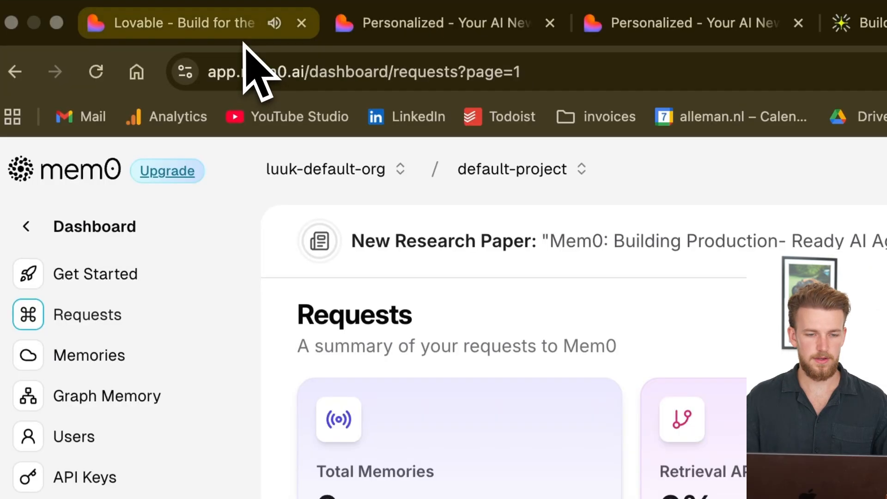
pyautogui.click(183, 23)
pyautogui.scroll(-10, 222, 284)
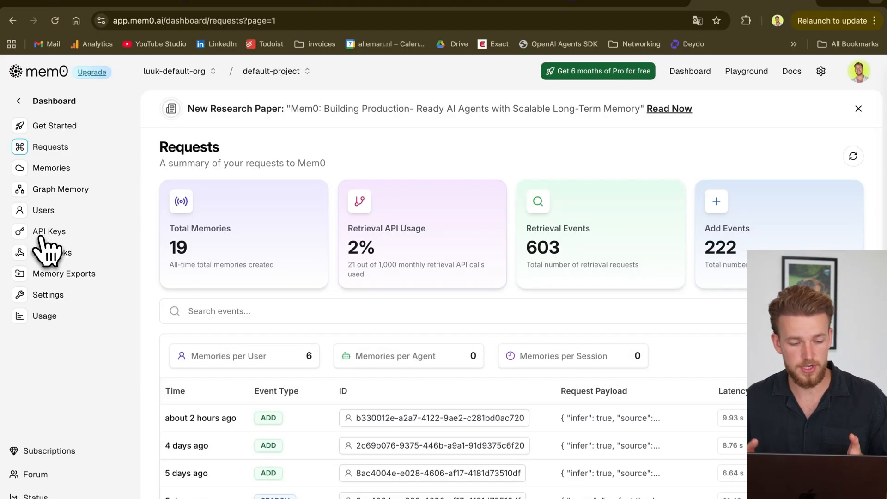
pyautogui.click(48, 231)
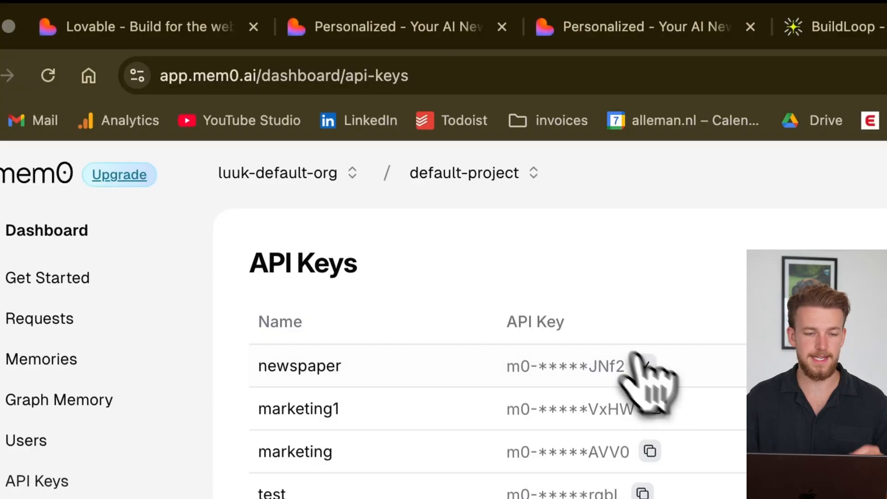
# - Copy the 'newspaper' key and submit it as the MEM0_API_KEY secret in Lovable
pyautogui.click(381, 182)
pyautogui.click(138, 26)
pyautogui.click(208, 374)
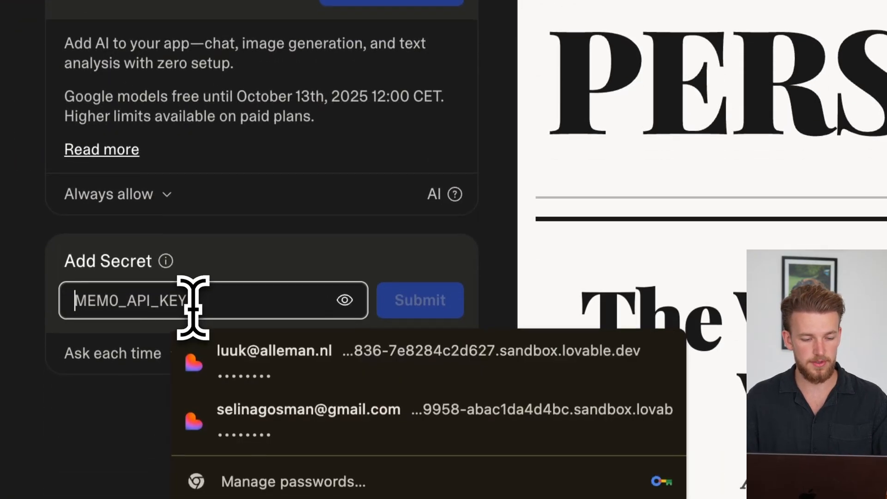
pyautogui.press('super+v')
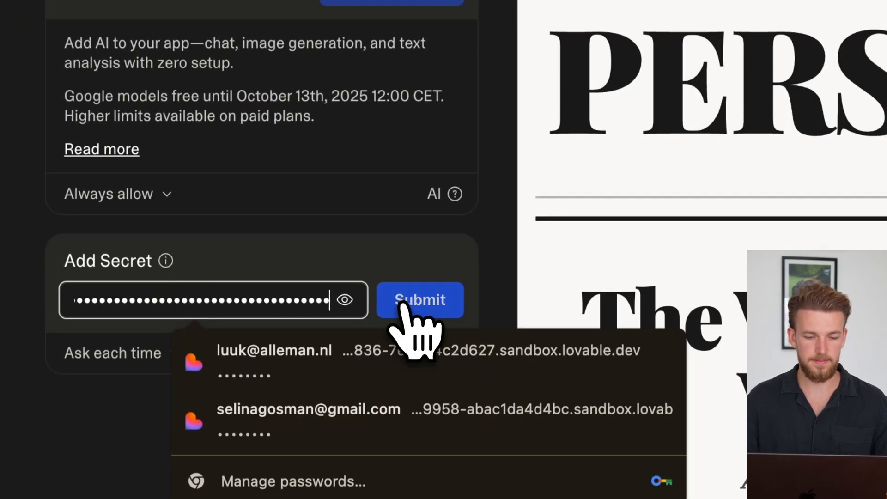
pyautogui.click(418, 299)
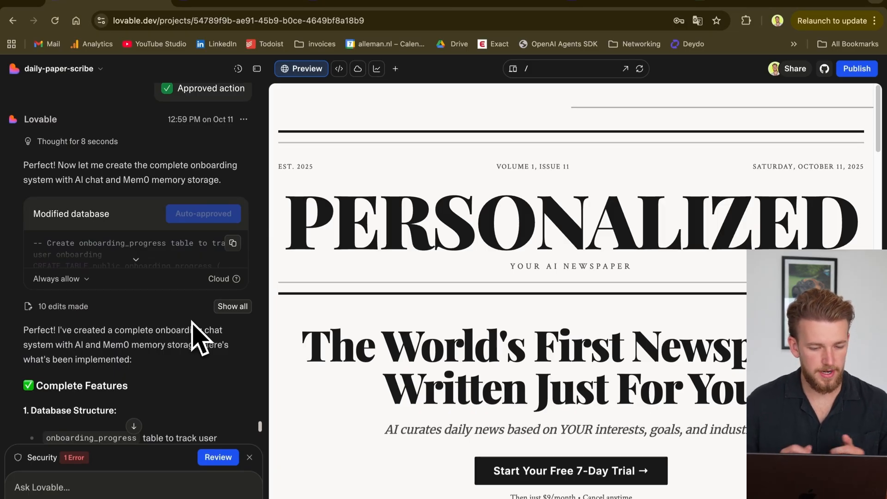
pyautogui.scroll(-2, 198, 335)
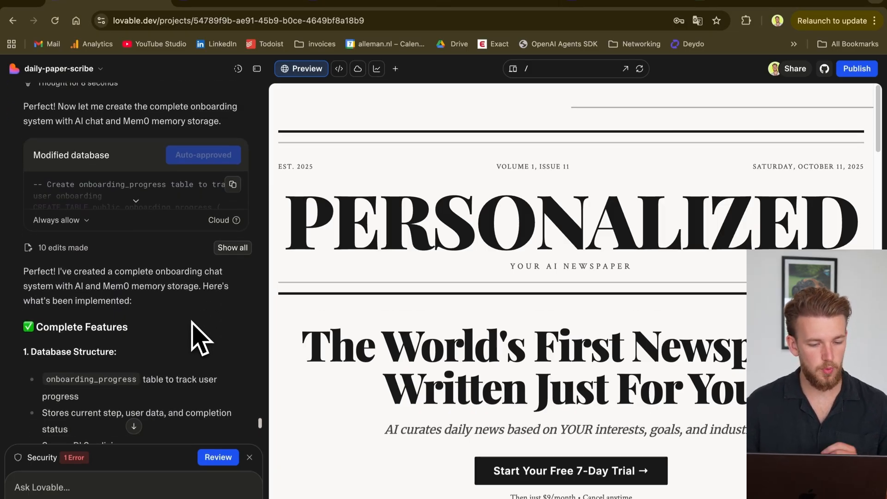
pyautogui.scroll(-3, 197, 336)
pyautogui.scroll(-4, 197, 336)
pyautogui.scroll(-2, 197, 337)
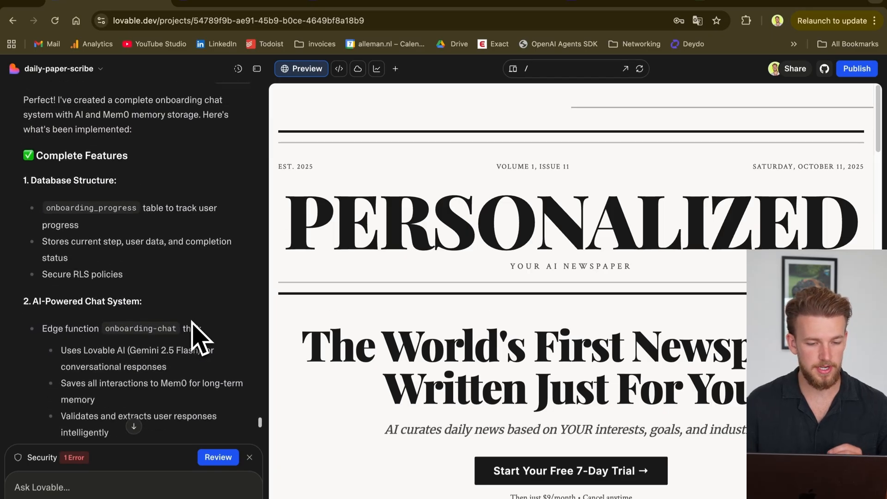
pyautogui.scroll(-2, 197, 336)
pyautogui.scroll(-3, 197, 336)
pyautogui.scroll(-3, 197, 335)
pyautogui.scroll(-3, 198, 335)
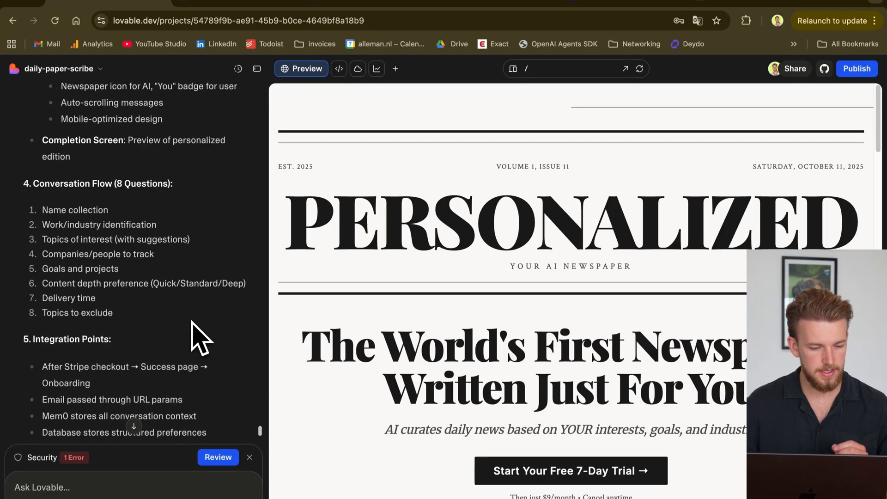
pyautogui.scroll(-2, 198, 336)
pyautogui.scroll(-3, 198, 336)
pyautogui.scroll(-3, 197, 336)
pyautogui.scroll(-2, 198, 337)
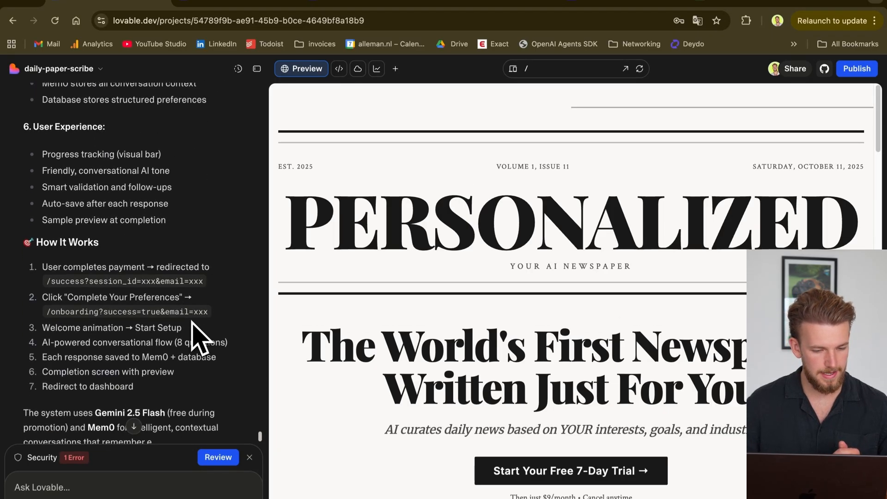
pyautogui.scroll(-2, 198, 335)
pyautogui.scroll(-3, 198, 336)
pyautogui.scroll(-3, 198, 336)
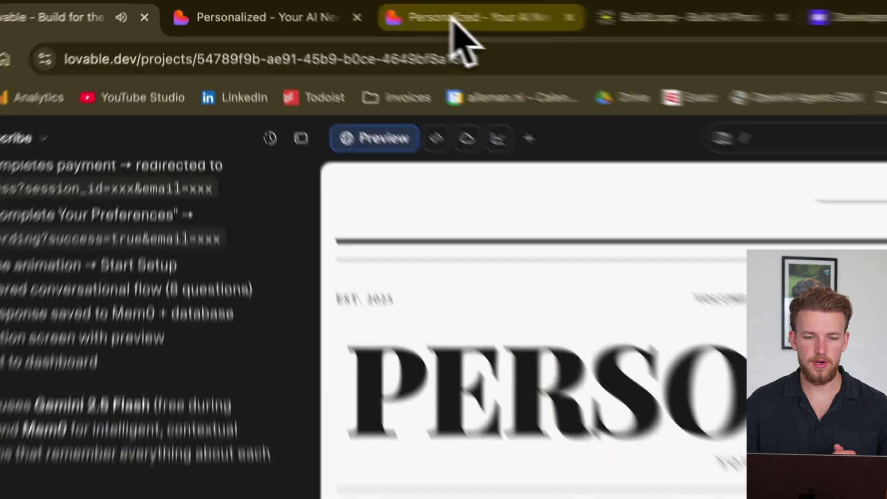
# - Reload the success page, start Complete Your Preferences and answer 'my name is Luuk'
pyautogui.click(457, 22)
pyautogui.click(385, 74)
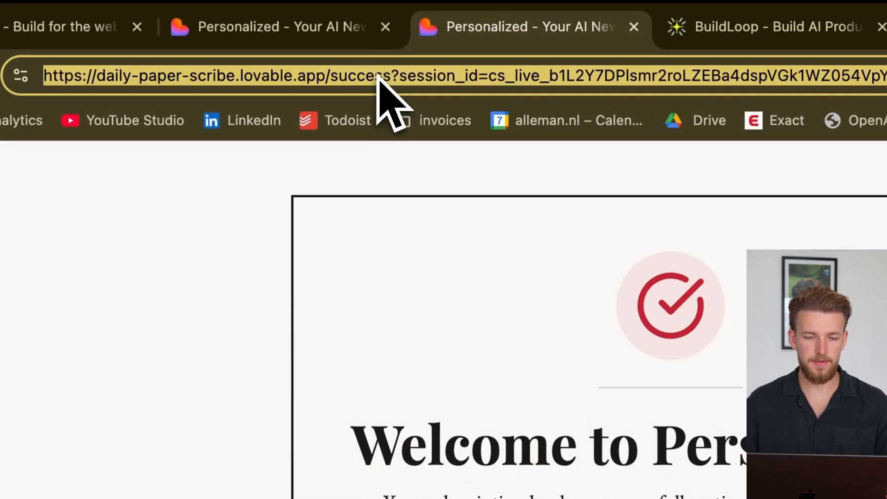
pyautogui.press('Return')
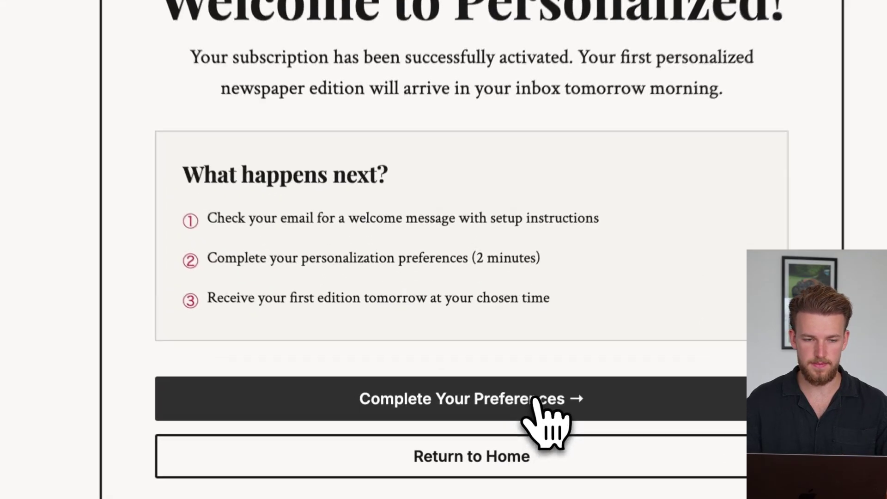
pyautogui.click(478, 433)
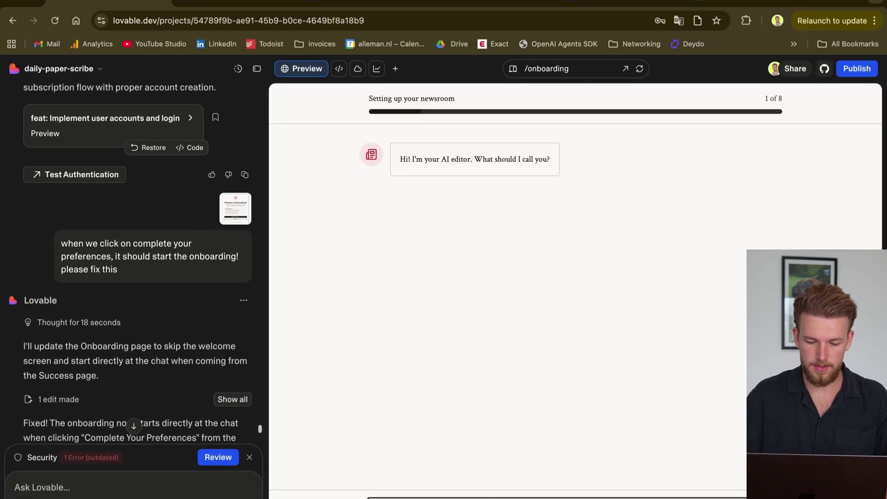
pyautogui.write('my name is Luuk')
pyautogui.press('Return')
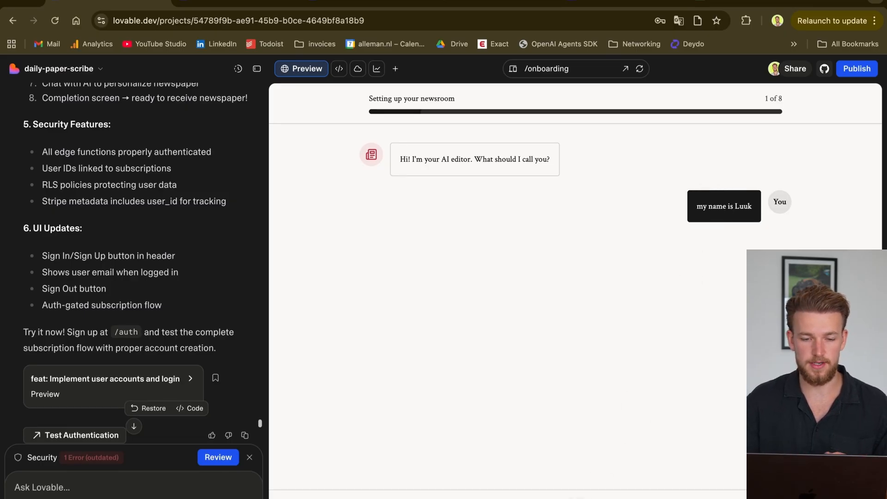
# - Copy the raw JSON of the ERROR entry in the onboarding-chat edge function's logs
pyautogui.click(358, 68)
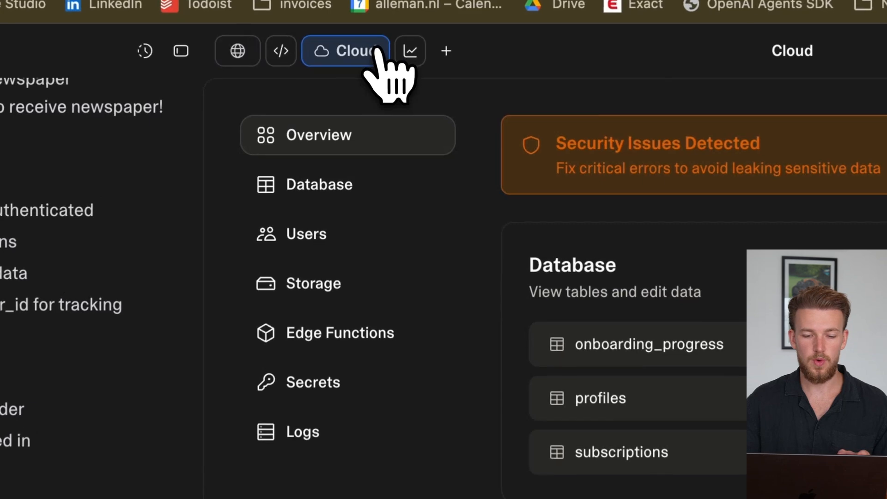
pyautogui.click(361, 334)
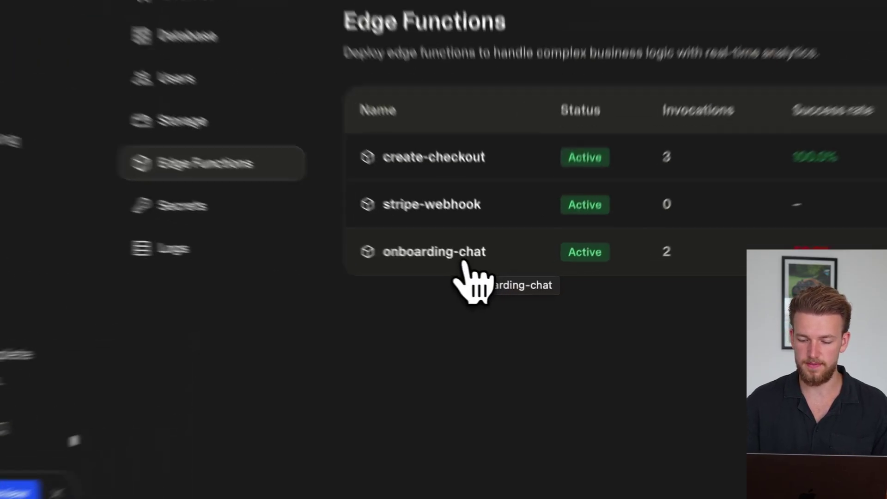
pyautogui.click(479, 270)
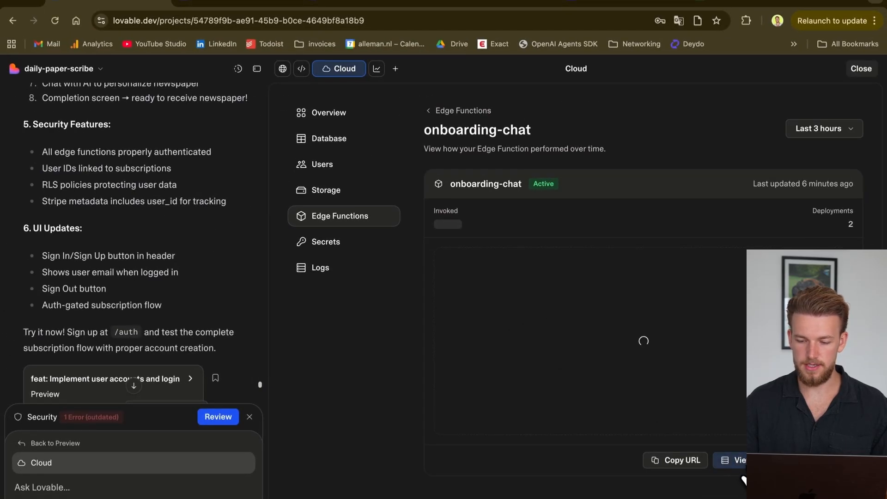
pyautogui.click(739, 463)
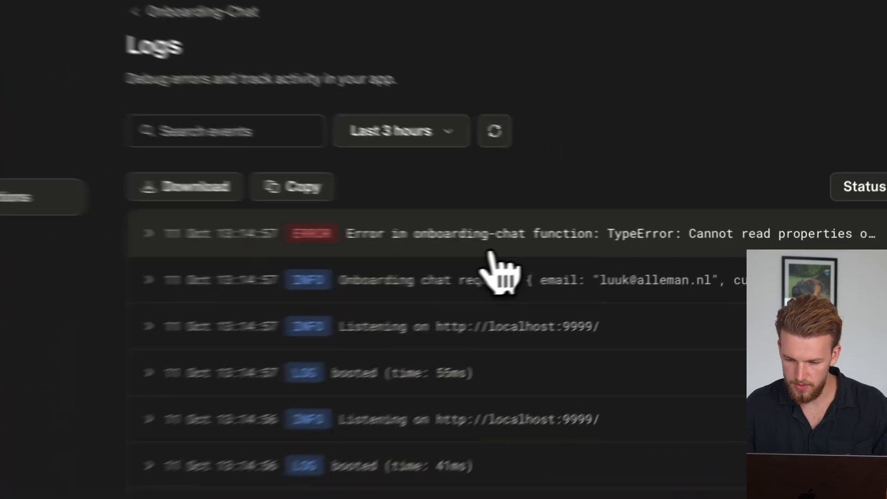
pyautogui.click(630, 239)
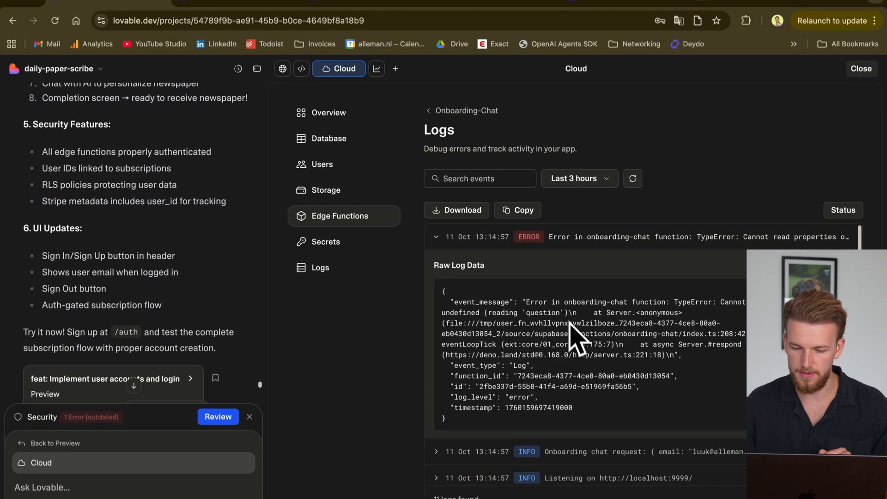
pyautogui.scroll(-2, 573, 338)
pyautogui.scroll(-1, 573, 338)
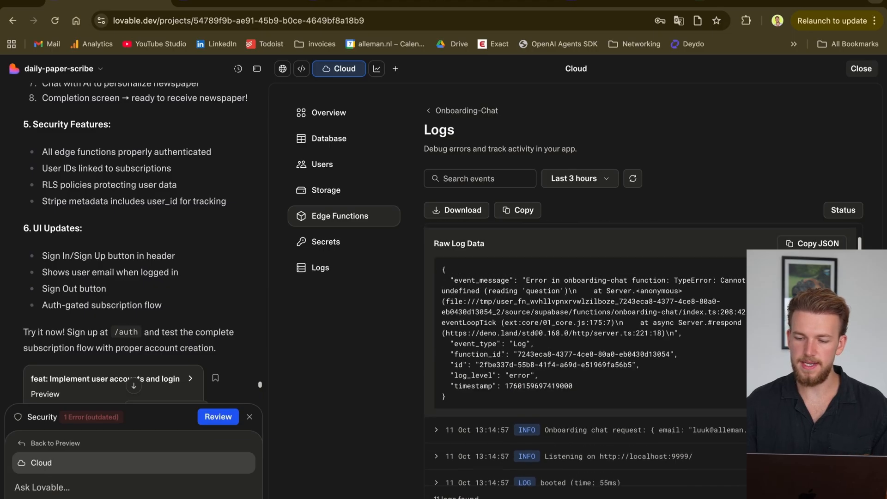
pyautogui.scroll(1, 573, 338)
pyautogui.click(813, 265)
# - Send the copied error JSON to the AI assistant in the Ask Lovable box
pyautogui.click(105, 485)
pyautogui.press('super+v')
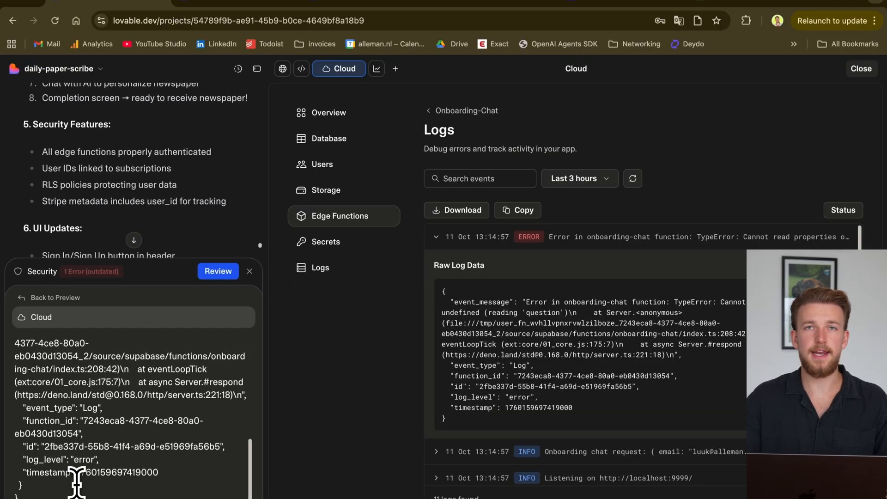
pyautogui.press('Return')
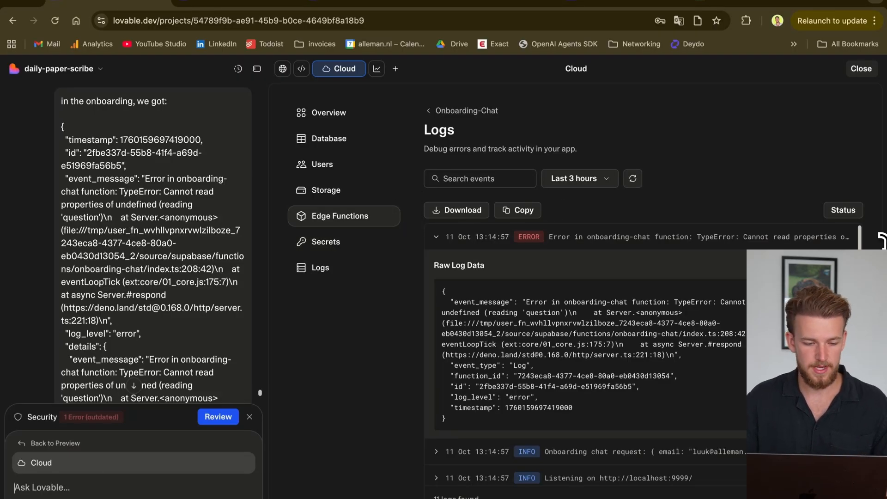
pyautogui.scroll(-8, 190, 267)
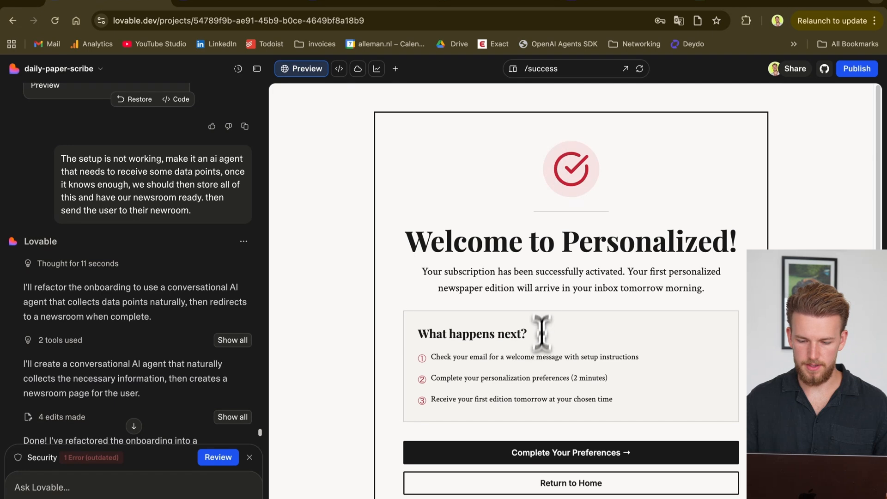
pyautogui.scroll(-2, 540, 339)
pyautogui.scroll(-2, 540, 360)
# - Answer the rebuilt chat with your name and AI-business work, reaching 3 of 5 data points
pyautogui.click(543, 387)
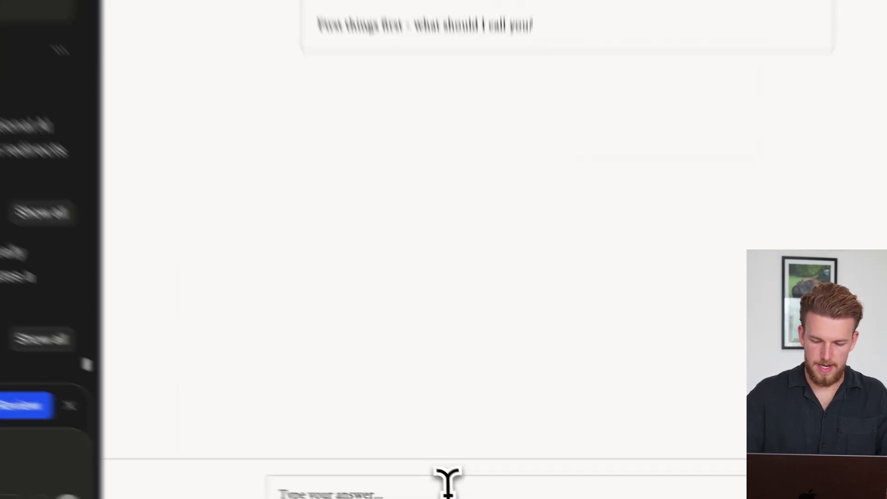
pyautogui.click(513, 489)
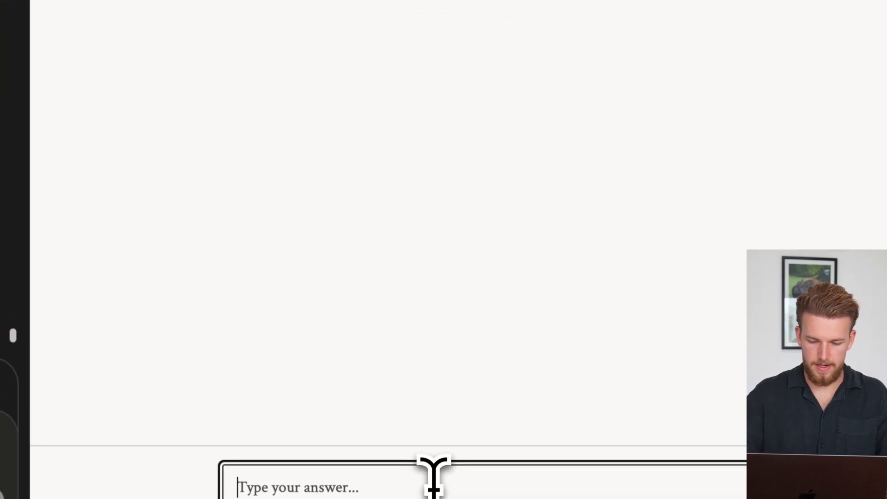
pyautogui.write('My')
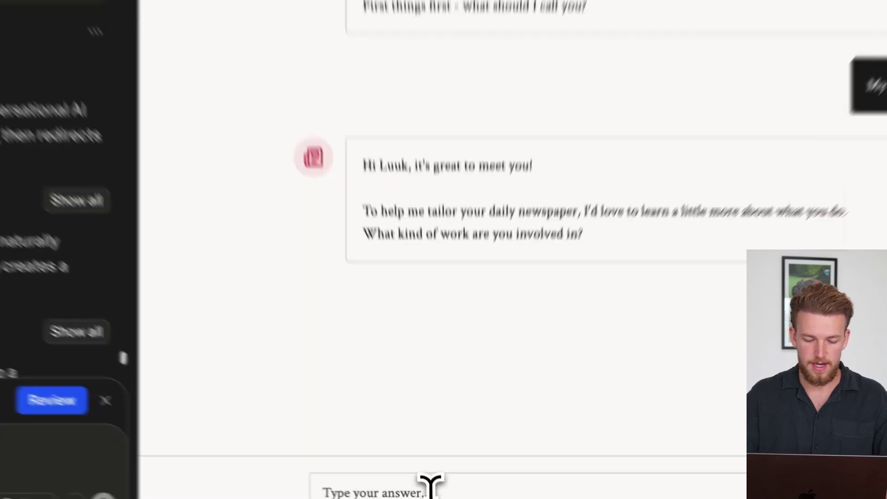
pyautogui.click(460, 493)
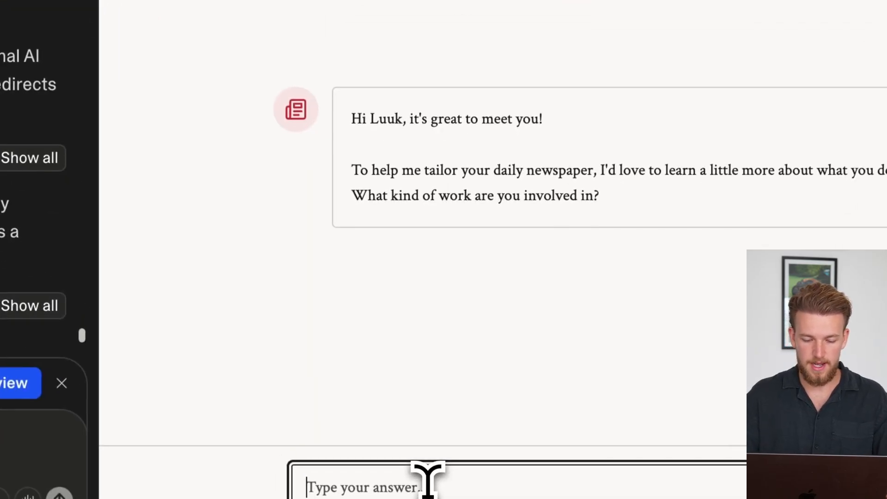
pyautogui.write('I')
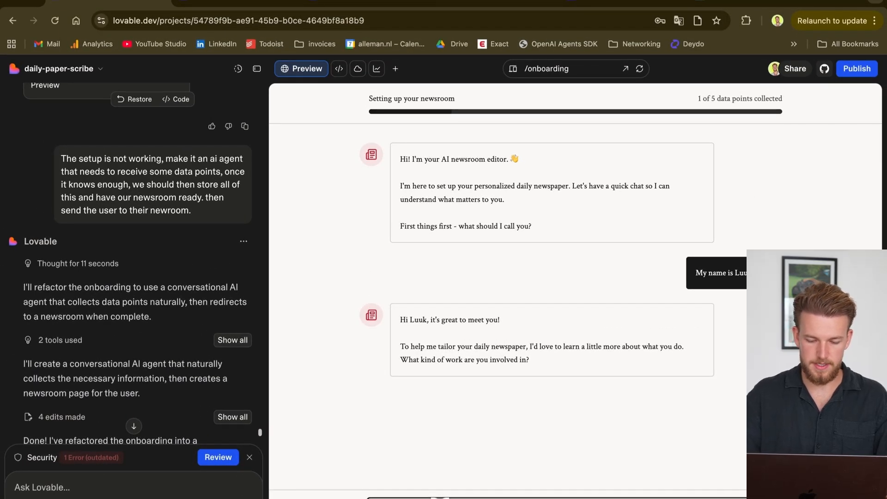
pyautogui.press('Return')
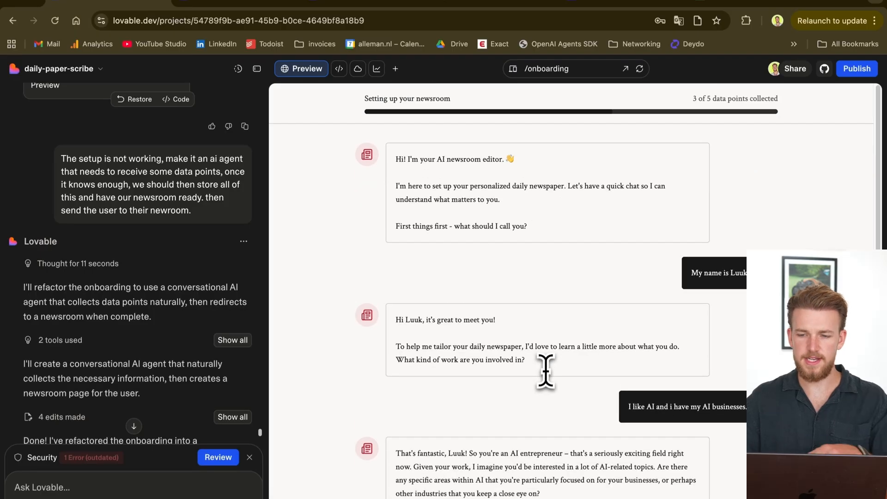
pyautogui.moveTo(692, 97); pyautogui.dragTo(745, 98)
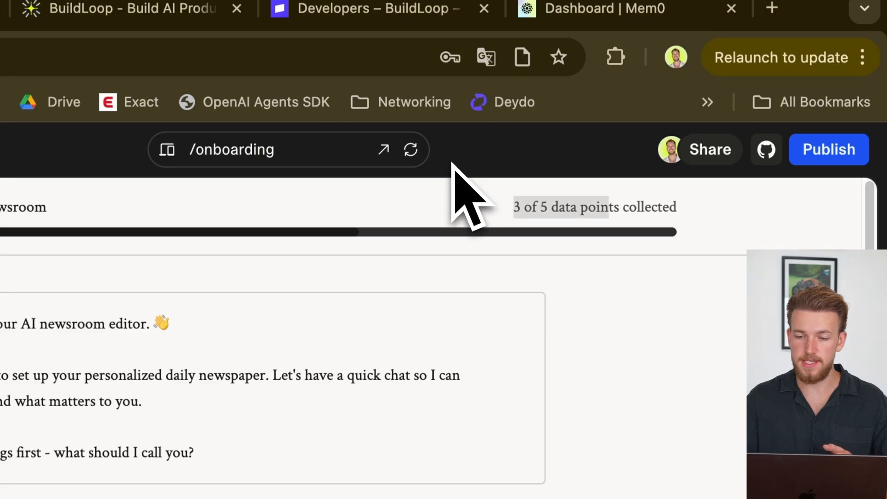
pyautogui.scroll(-5, 506, 214)
pyautogui.scroll(-3, 415, 312)
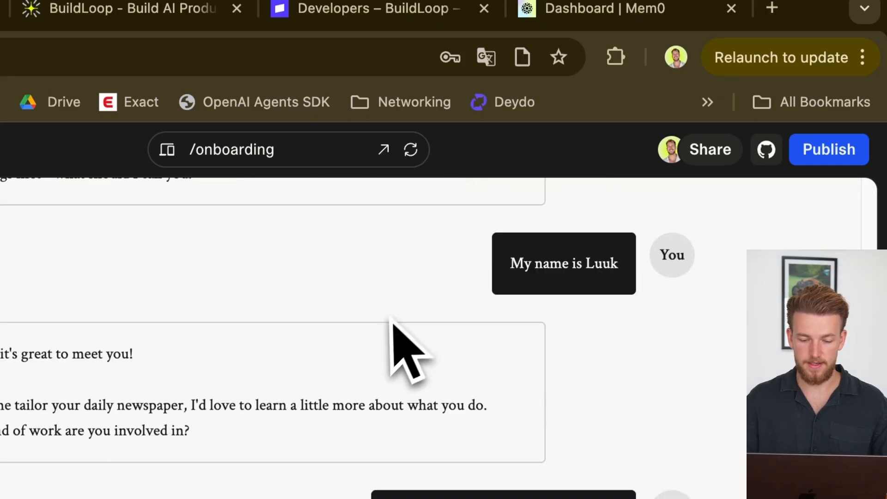
pyautogui.scroll(-3, 393, 324)
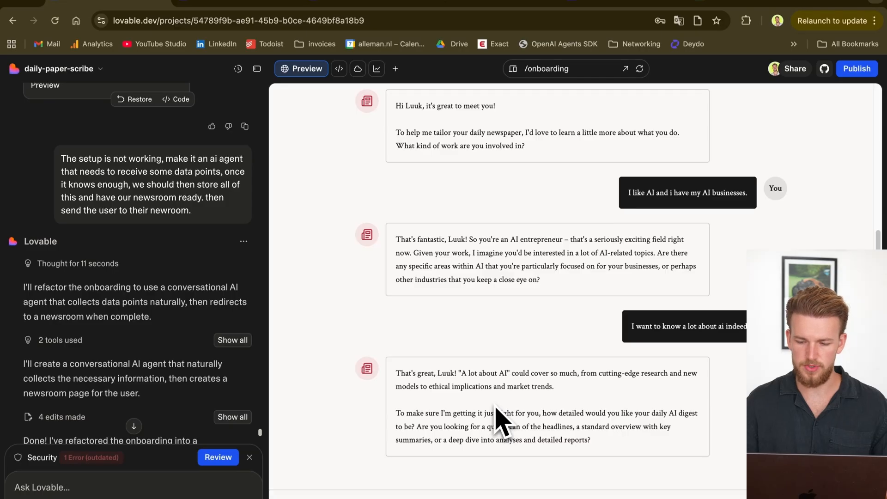
# - Answer 'very detailed, focussed on new developments' as the digest detail preference
pyautogui.click(512, 493)
pyautogui.write('ver')
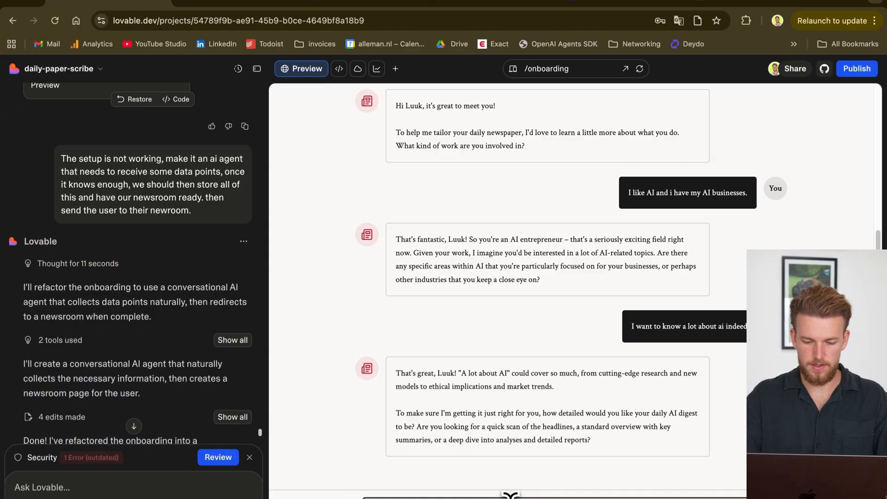
pyautogui.press('Return')
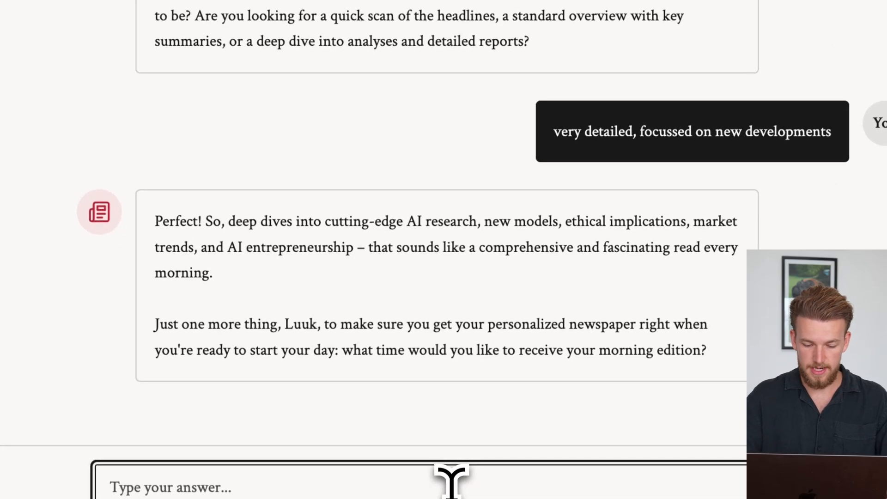
pyautogui.write('let')
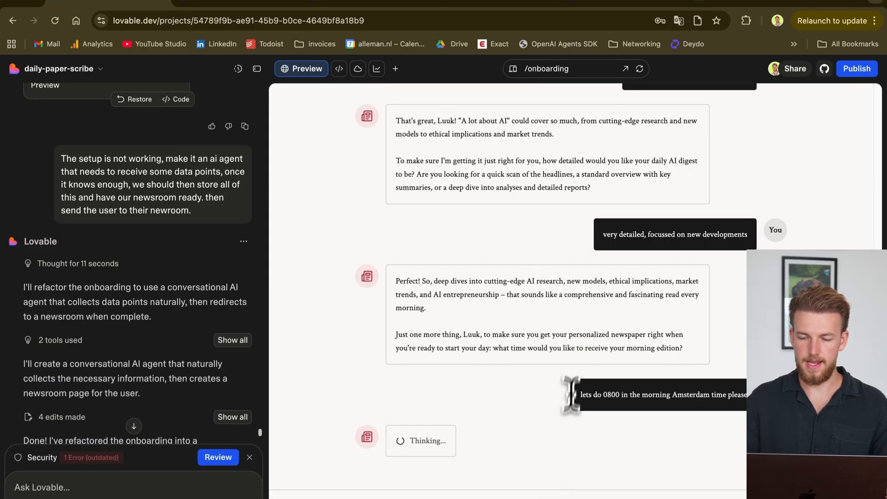
pyautogui.scroll(10, 576, 277)
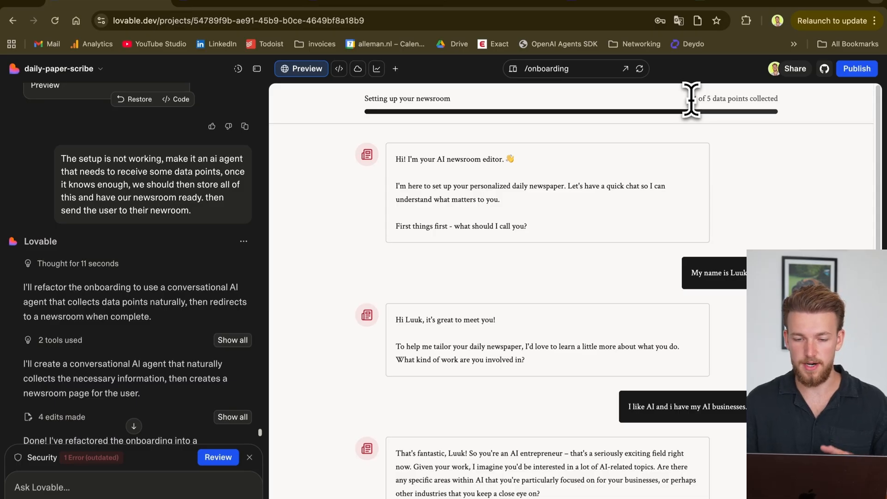
pyautogui.scroll(-10, 589, 253)
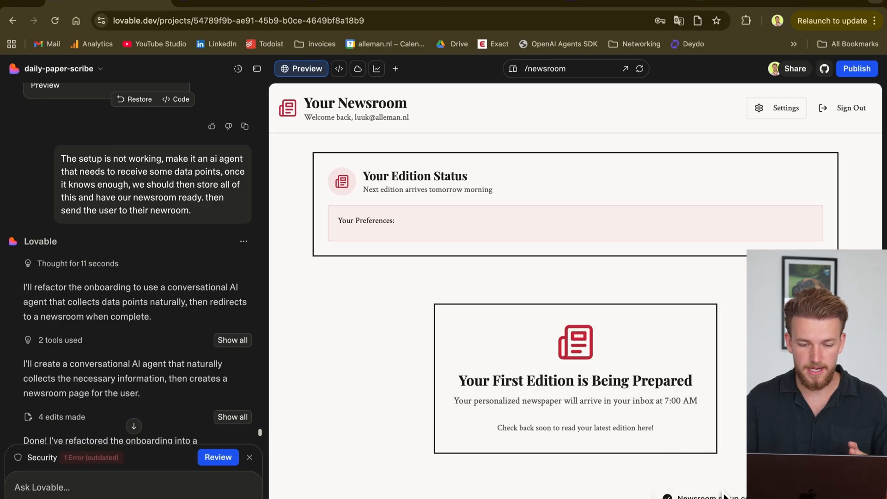
pyautogui.hotkey('ctrl', 'Tab')
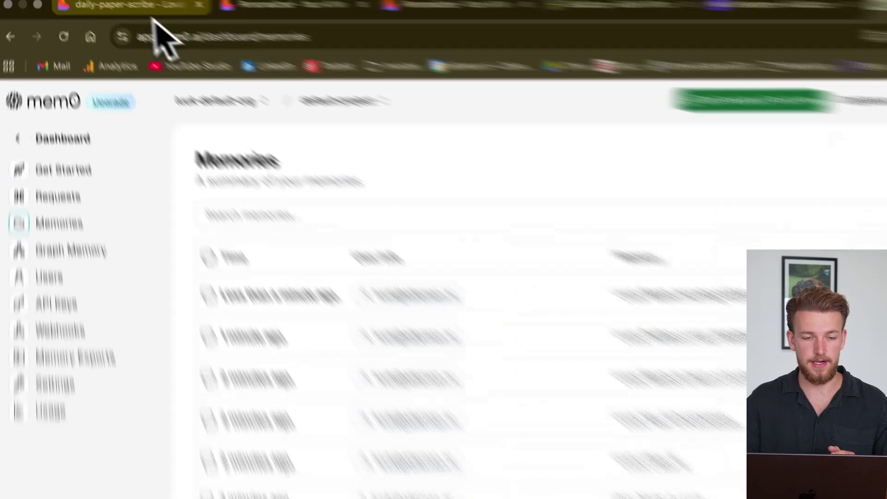
pyautogui.click(159, 10)
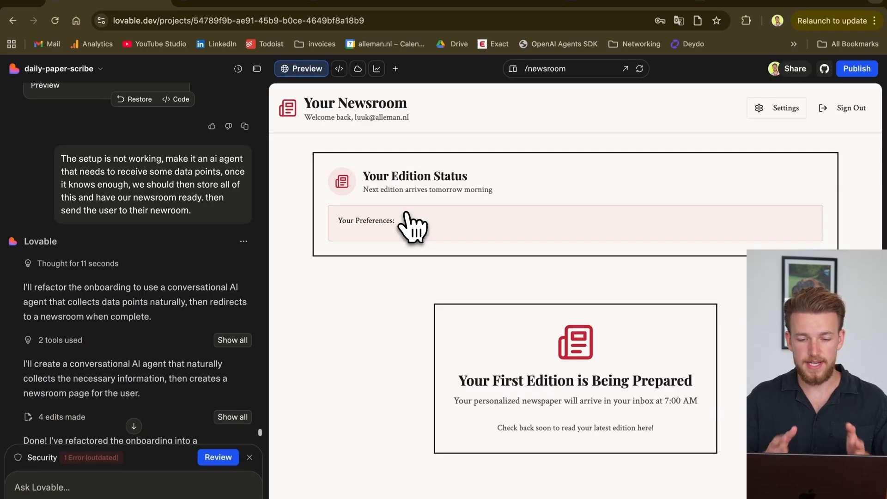
# - Paste the prepared daily-edition implementation prompt into the Ask Lovable box
pyautogui.hotkey('ctrl', 'v')
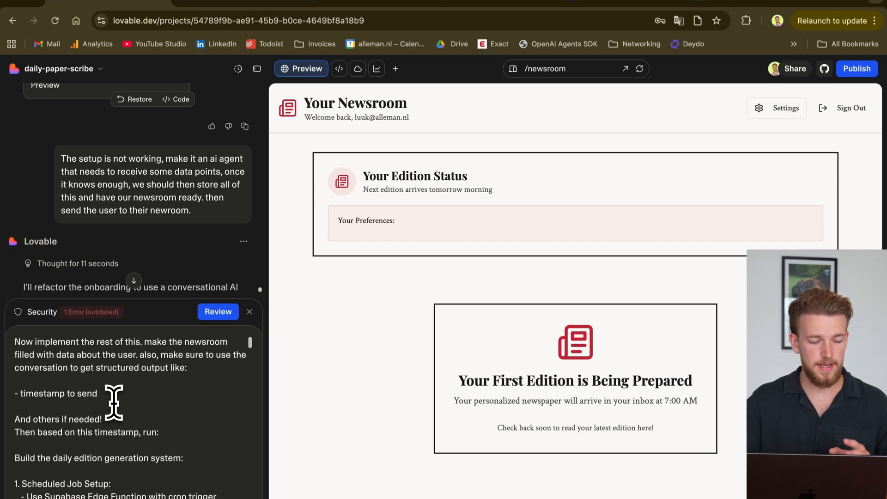
pyautogui.scroll(-2, 114, 402)
pyautogui.scroll(-3, 114, 401)
pyautogui.scroll(-1, 114, 402)
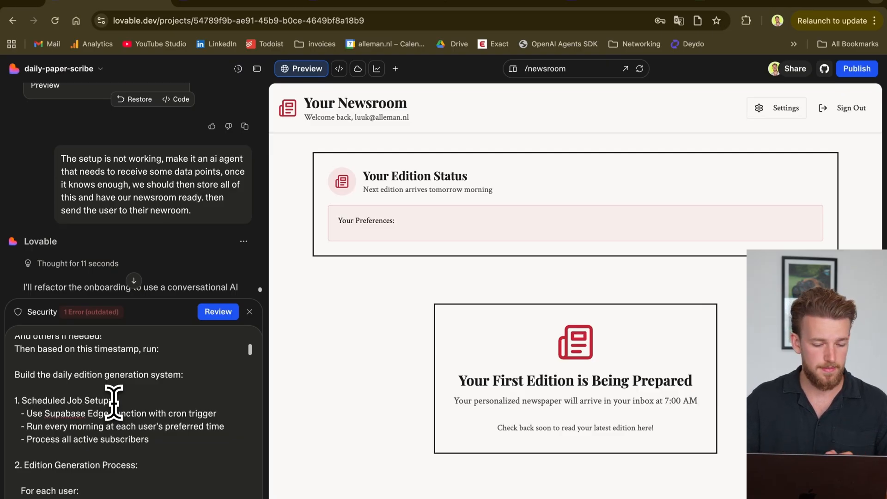
pyautogui.scroll(-2, 114, 402)
pyautogui.scroll(-2, 114, 402)
pyautogui.scroll(-2, 114, 401)
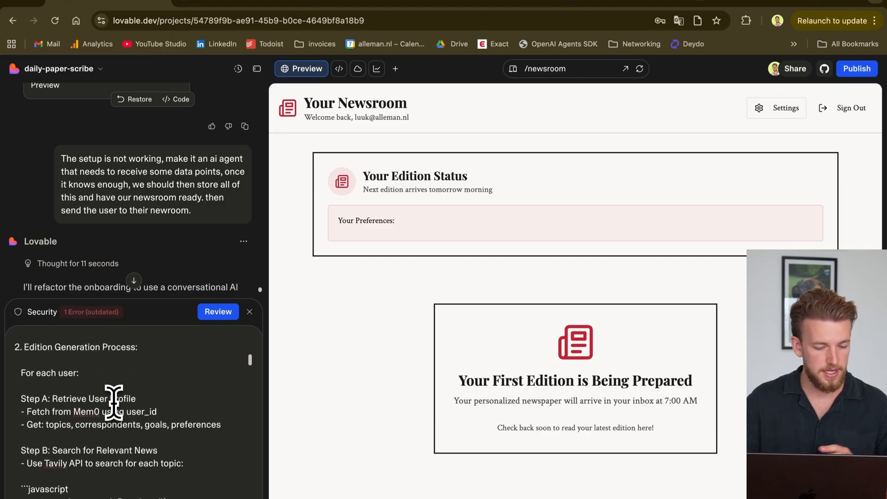
pyautogui.scroll(-3, 114, 402)
pyautogui.scroll(5, 83, 277)
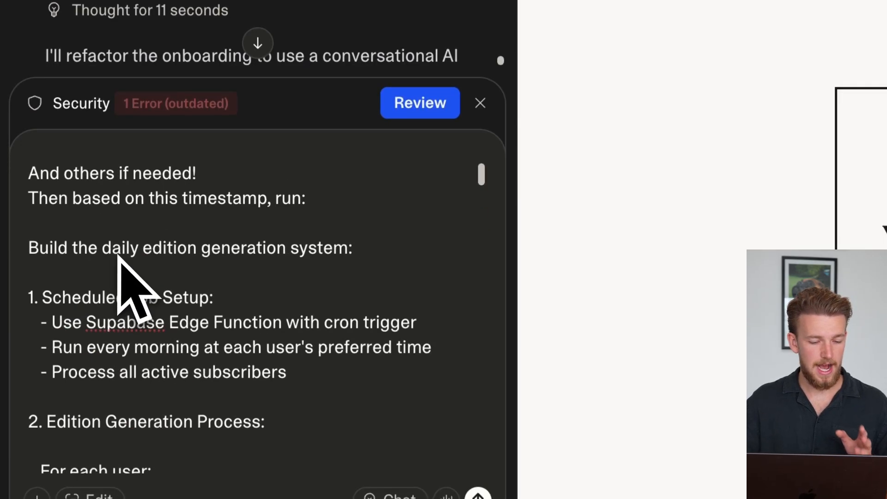
pyautogui.scroll(-3, 114, 416)
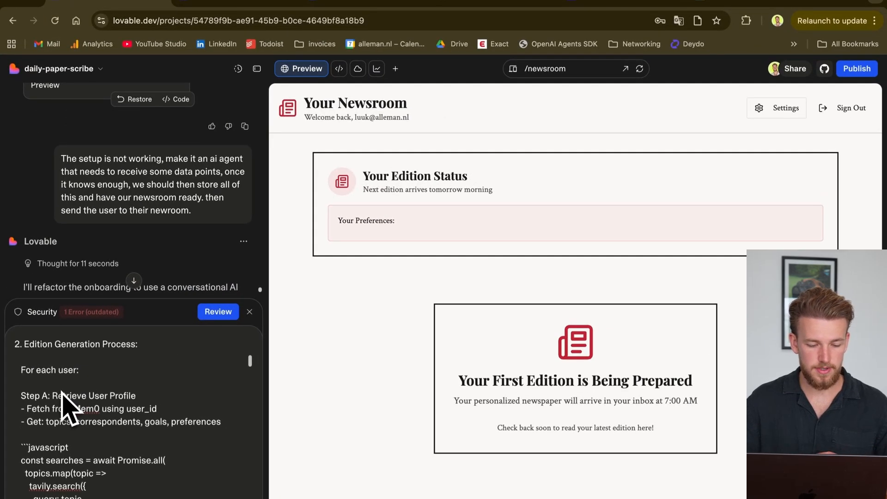
pyautogui.scroll(-3, 139, 444)
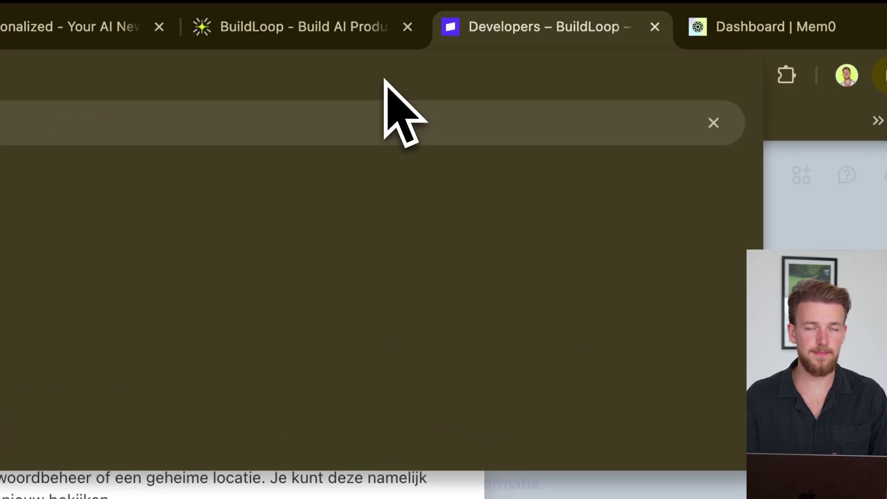
# - Create a new full-access Resend API key and copy it from the View API Key dialog
pyautogui.press('Return')
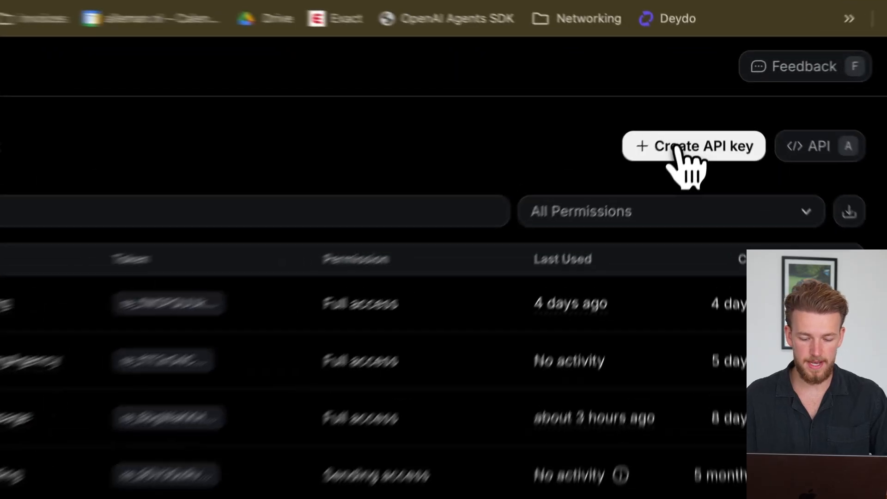
pyautogui.click(702, 118)
pyautogui.write('newspaper')
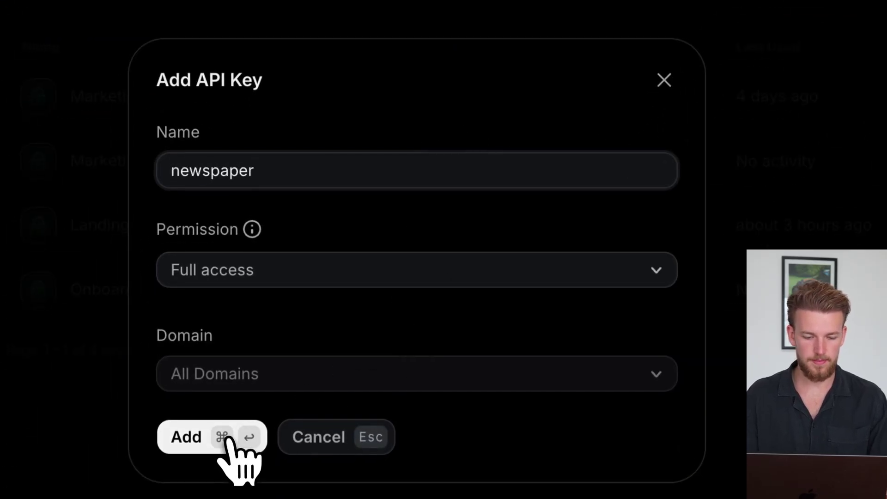
pyautogui.click(231, 440)
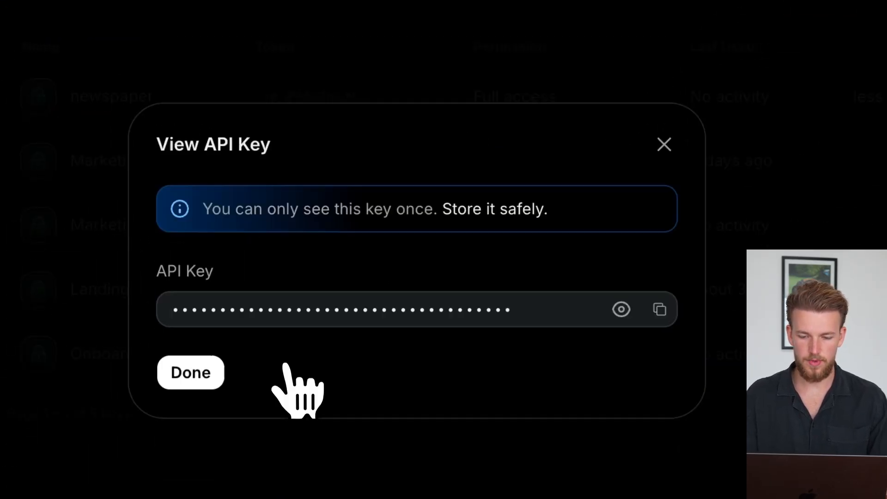
pyautogui.click(660, 309)
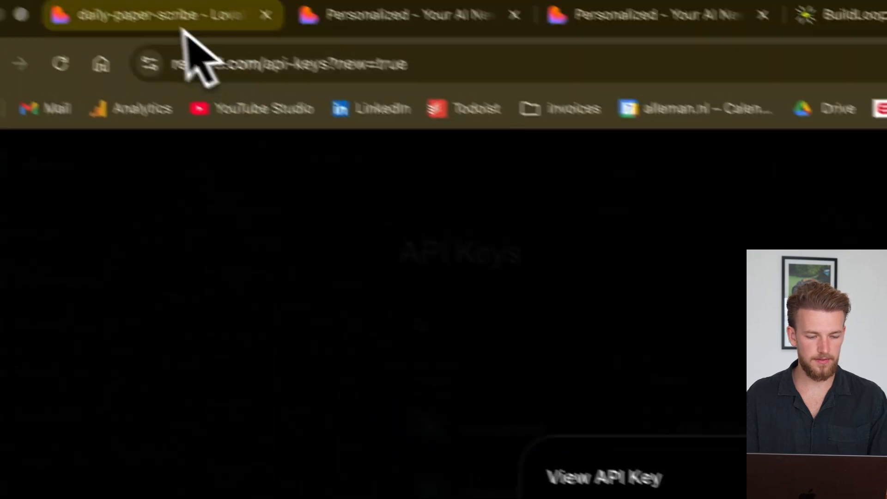
# - Copy the raw JSON of the ERROR entry in the generate-edition function's logs
pyautogui.click(160, 18)
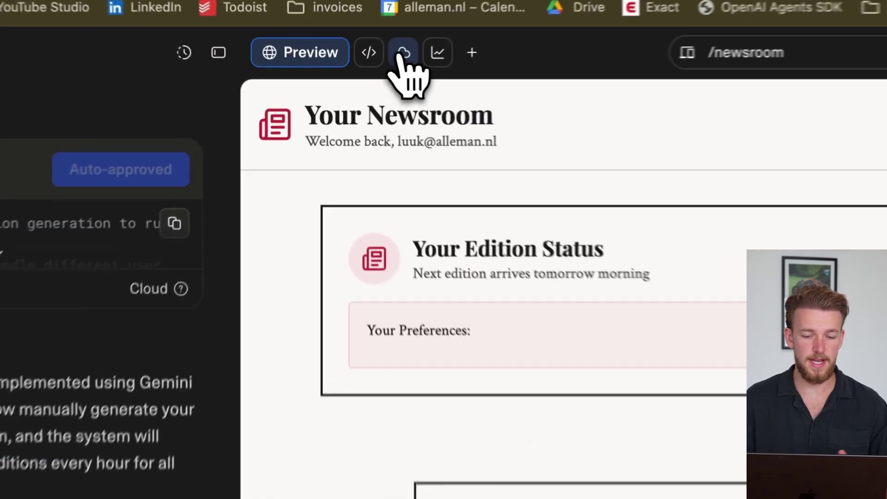
pyautogui.click(357, 68)
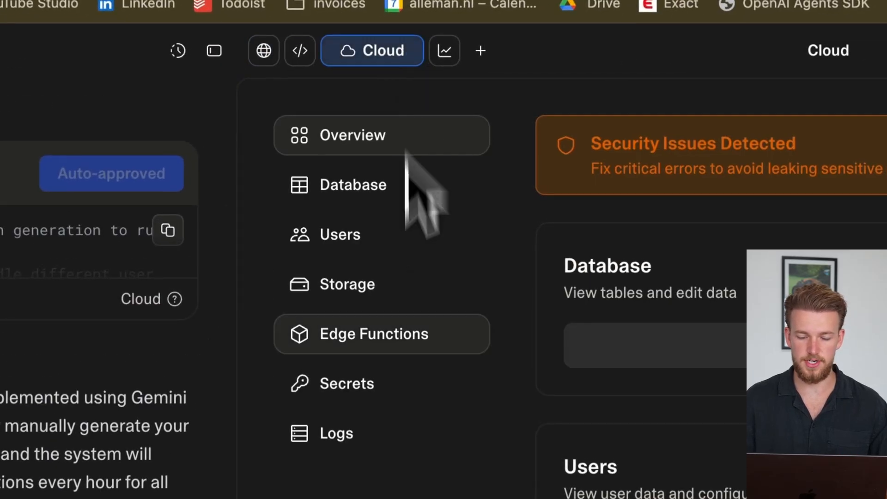
pyautogui.click(416, 346)
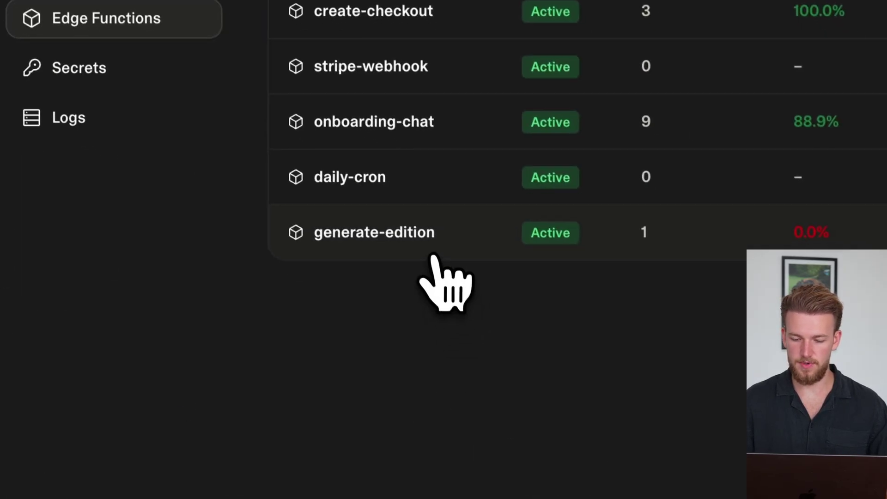
pyautogui.click(443, 274)
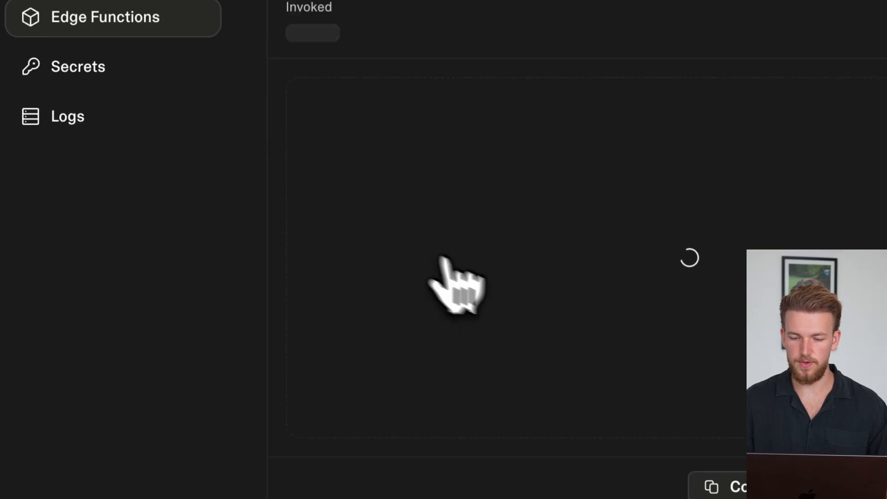
pyautogui.click(644, 447)
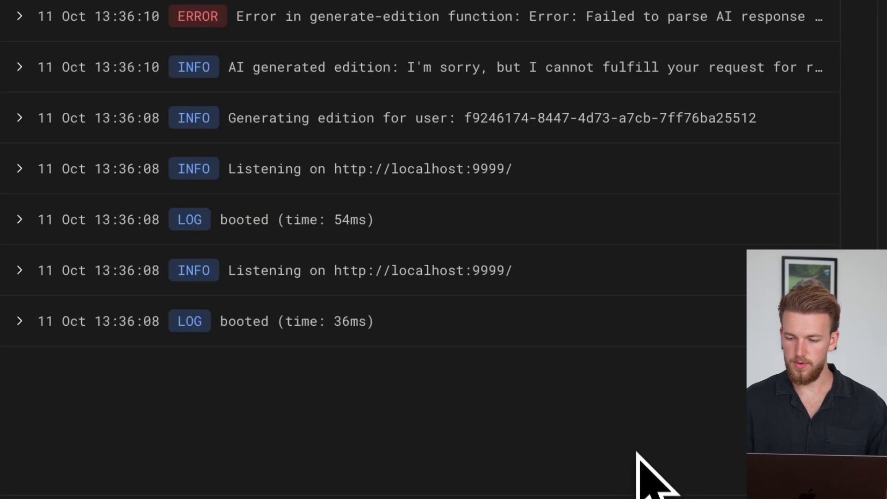
pyautogui.scroll(3, 576, 159)
pyautogui.click(564, 155)
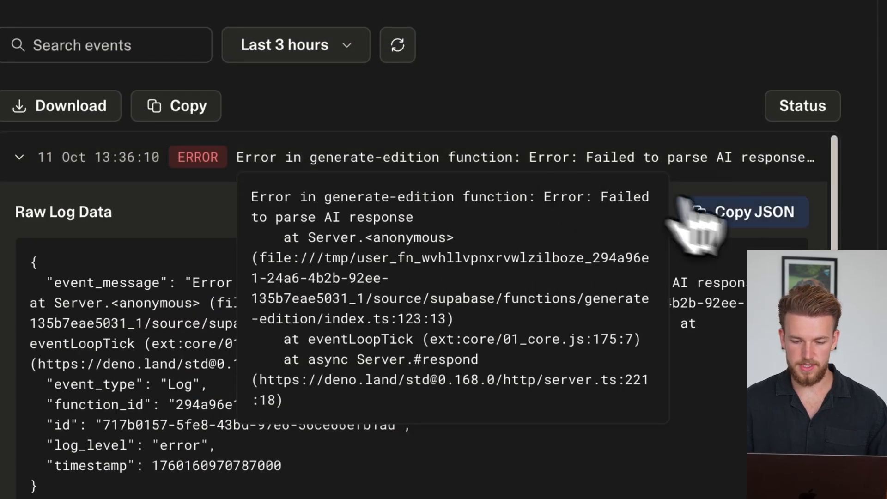
pyautogui.click(754, 212)
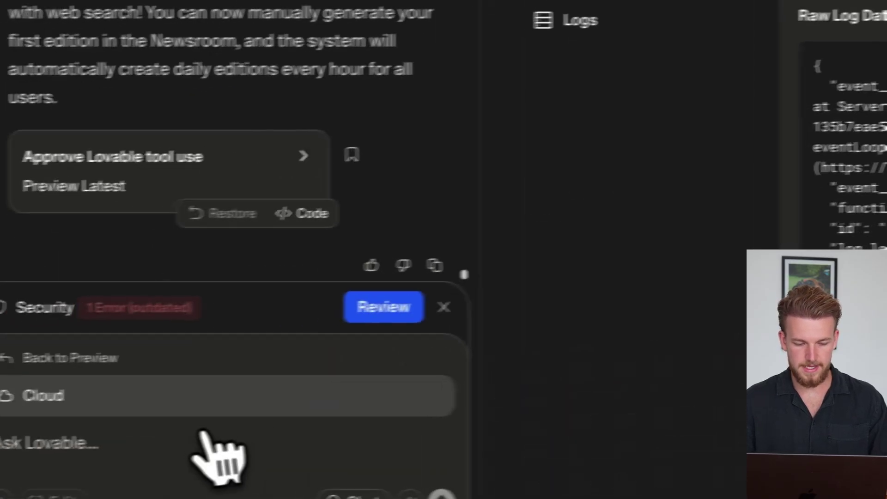
# - Send the error log with a news API scraper request, then register a NewsAPI key
pyautogui.click(28, 422)
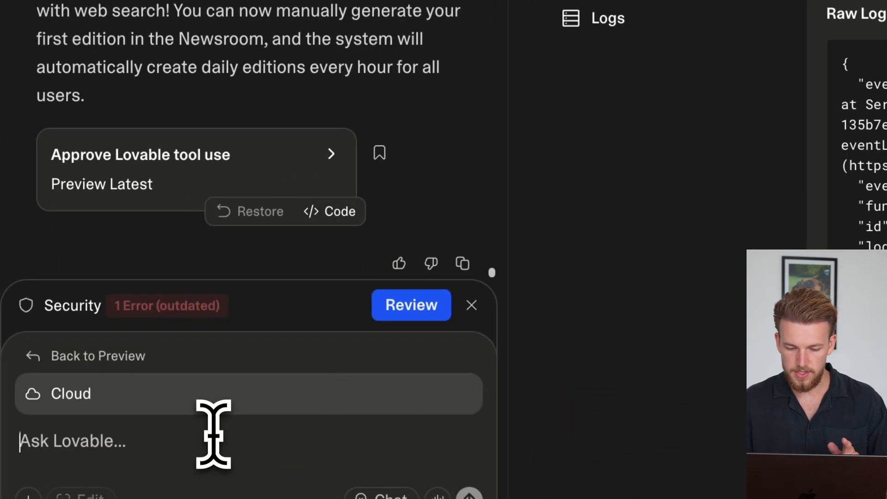
pyautogui.press('super+v')
pyautogui.click(492, 374)
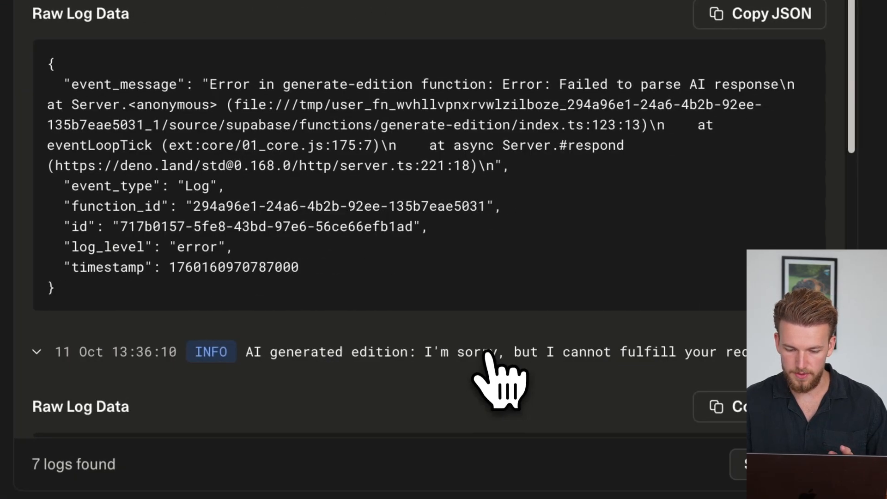
pyautogui.scroll(-2, 495, 378)
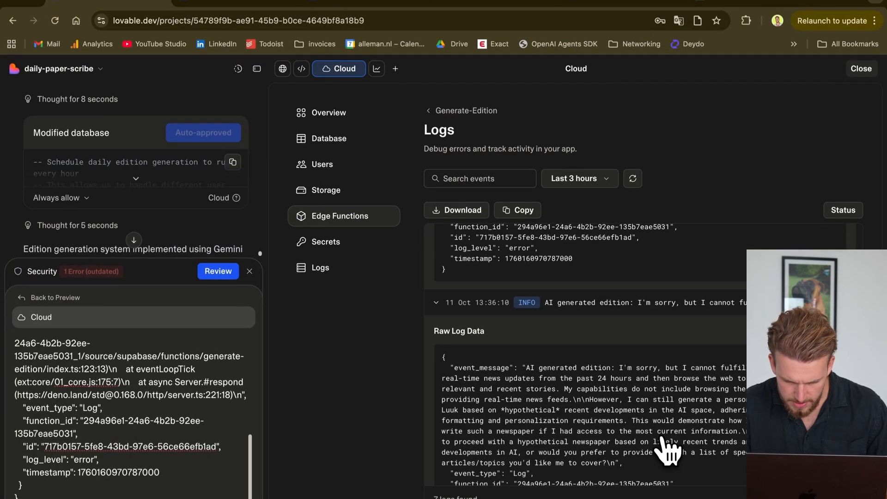
pyautogui.scroll(-1, 669, 450)
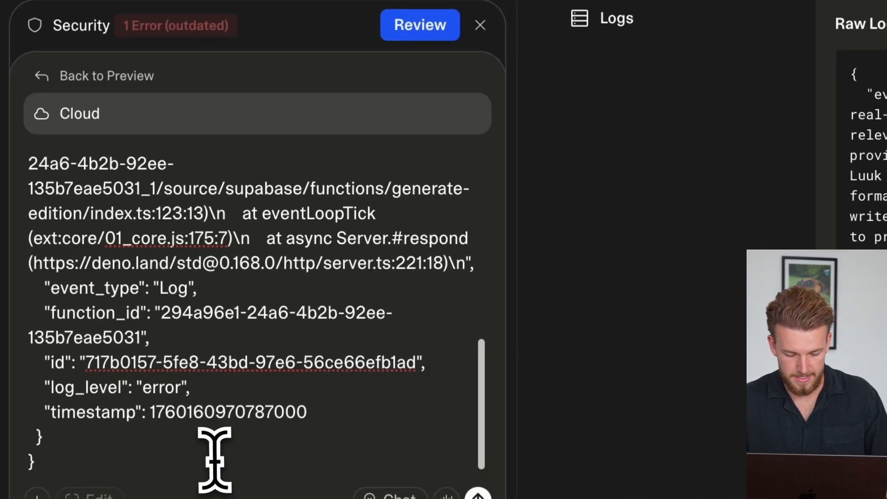
pyautogui.scroll(-2, 214, 459)
pyautogui.scroll(-5, 214, 460)
pyautogui.write('Ple')
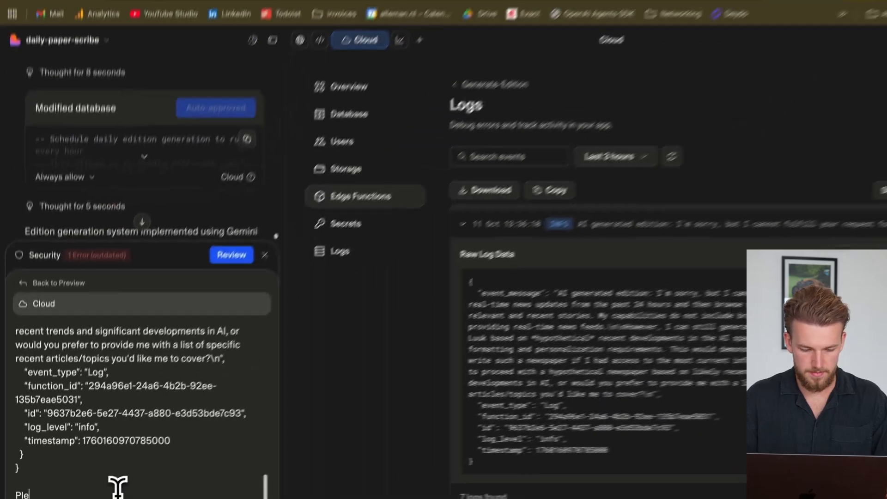
pyautogui.write('ase make sure to add a news')
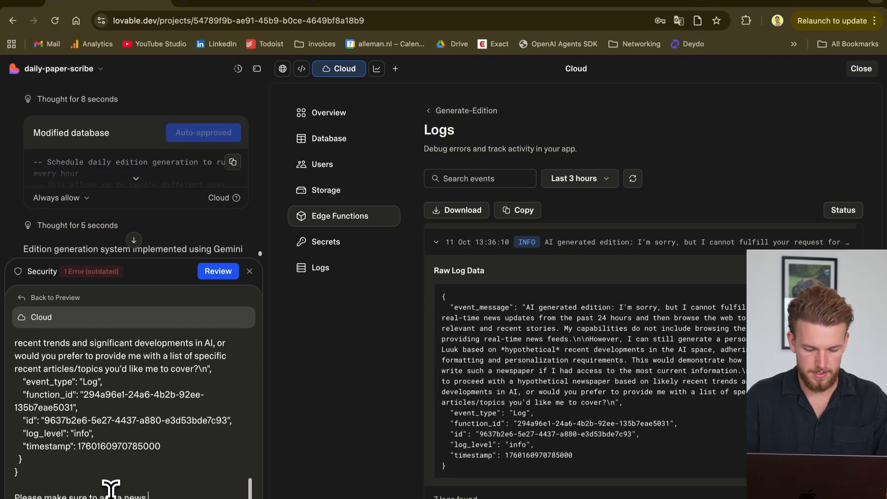
pyautogui.press('Return')
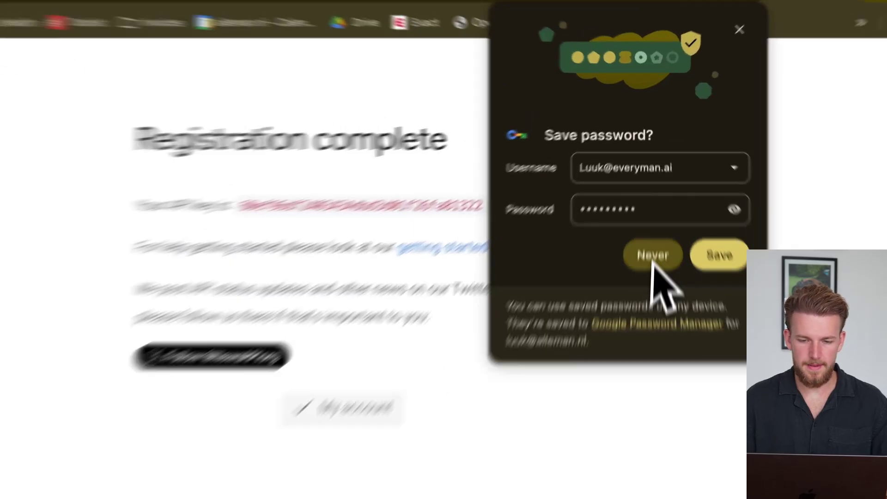
pyautogui.click(653, 257)
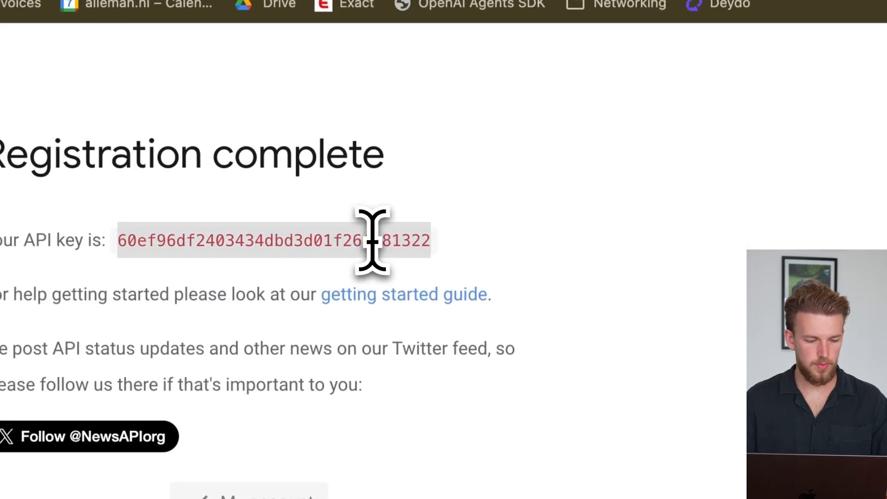
pyautogui.click(125, 14)
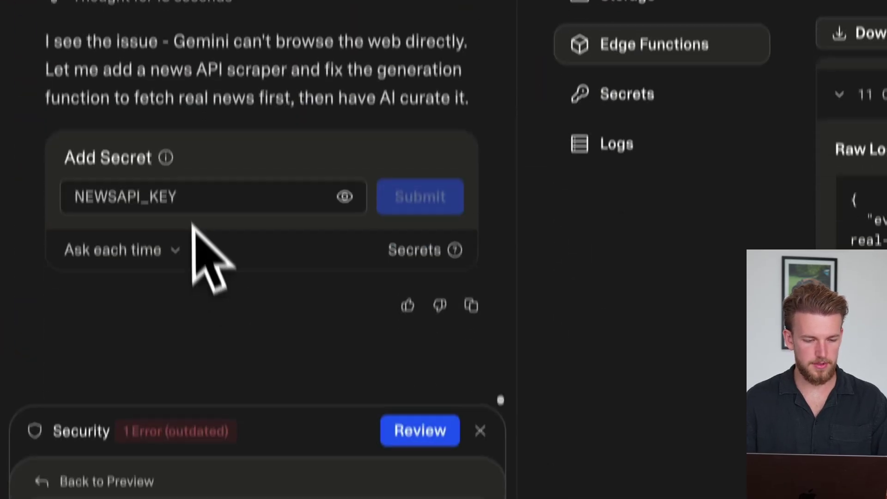
# - Submit the pasted NewsAPI key as the NEWSAPI_KEY secret value
pyautogui.click(186, 176)
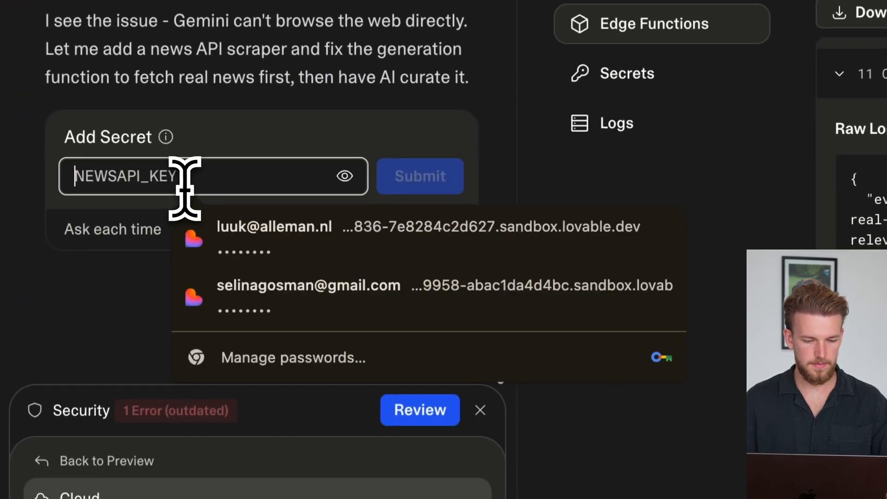
pyautogui.hotkey('ctrl', 'v')
pyautogui.press('Return')
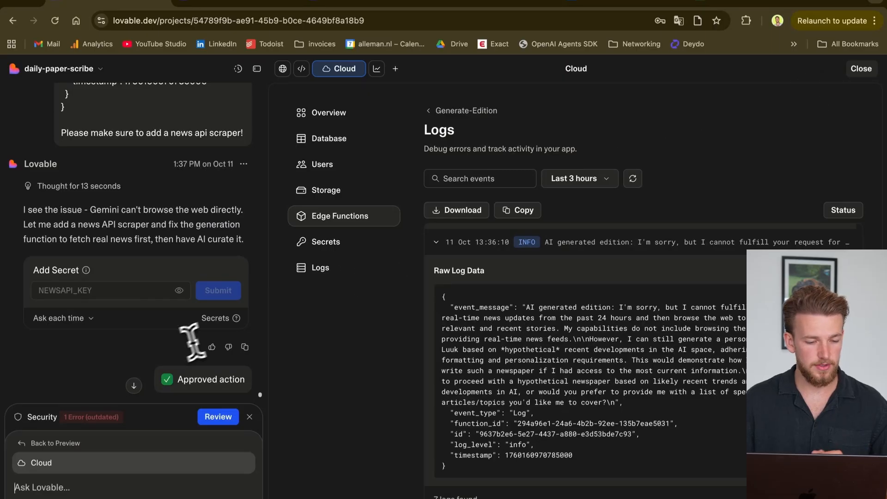
pyautogui.scroll(-5, 194, 344)
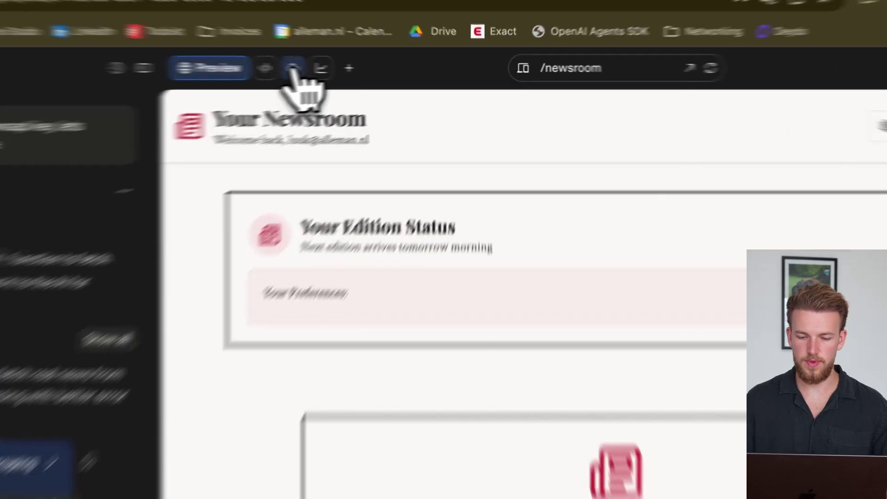
# - Copy the generate-edition error log from Cloud Edge Functions and paste it into the chat box
pyautogui.click(339, 68)
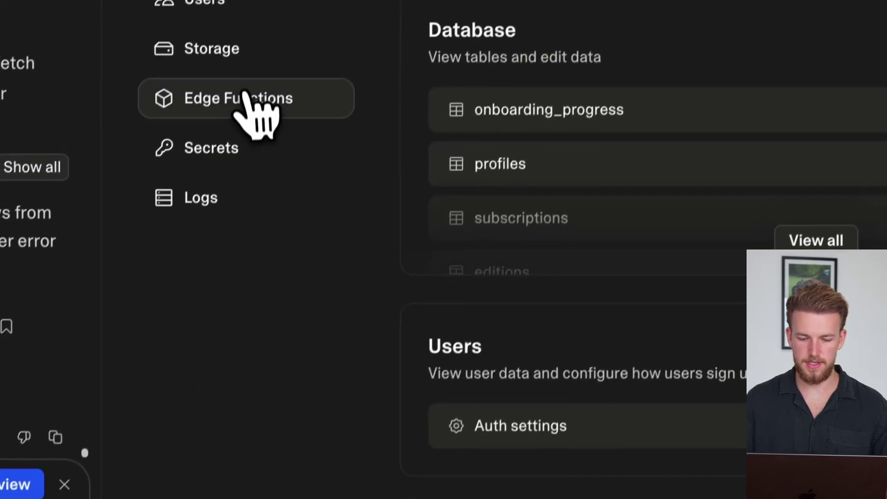
pyautogui.click(238, 97)
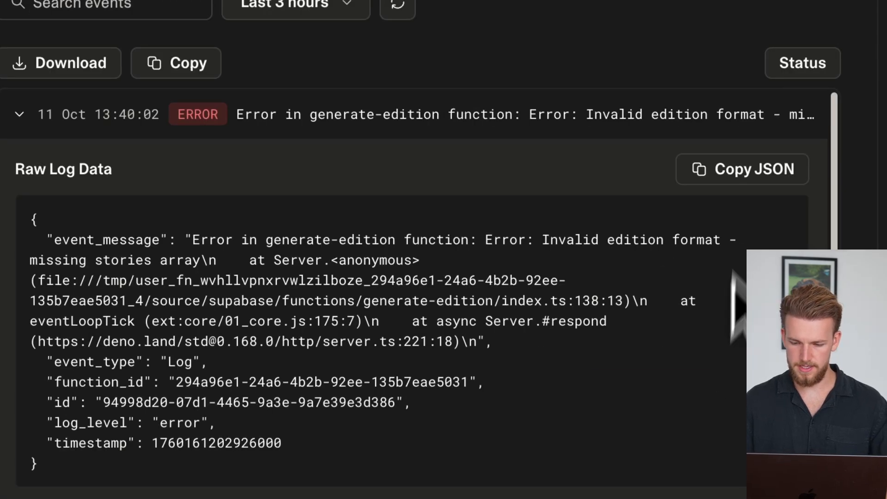
pyautogui.click(741, 169)
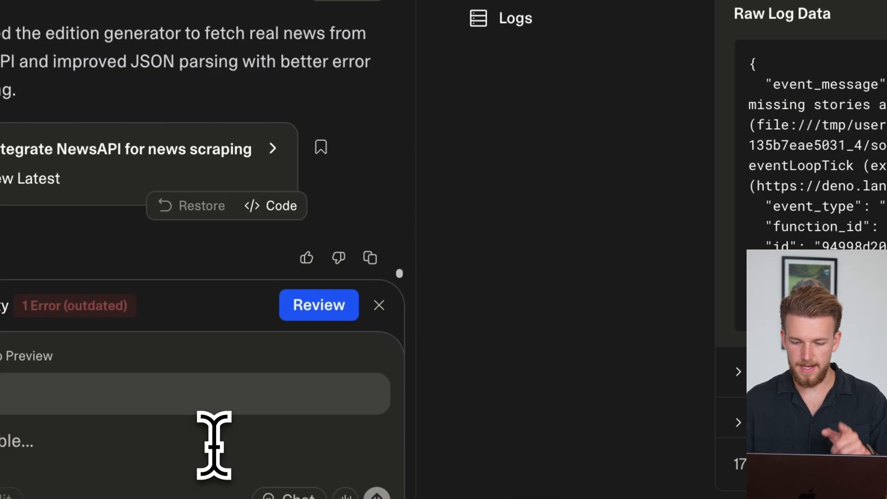
pyautogui.hotkey('ctrl', 'v')
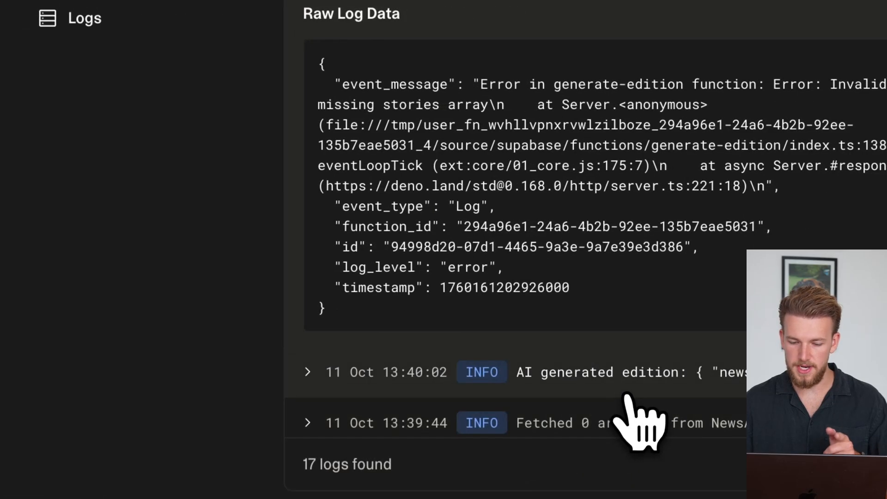
# - Expand and copy the 'Fetched 0 articles from NewsAPI' log entry for the report
pyautogui.click(632, 378)
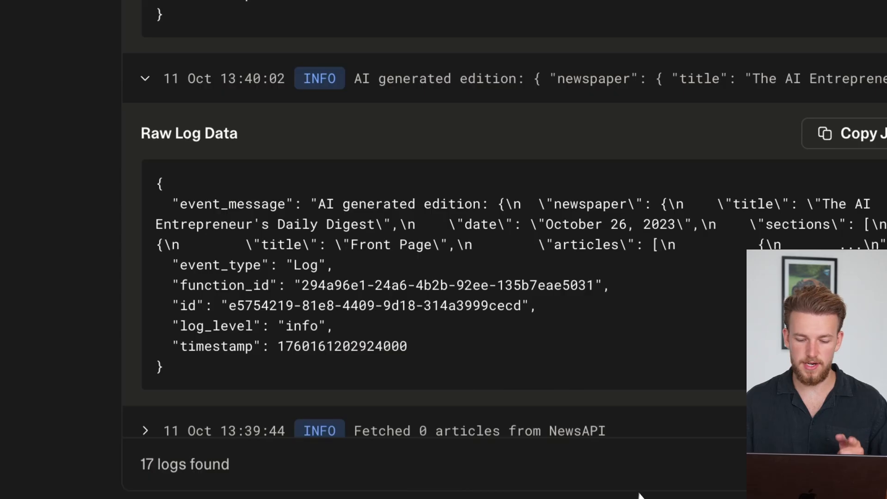
pyautogui.click(229, 430)
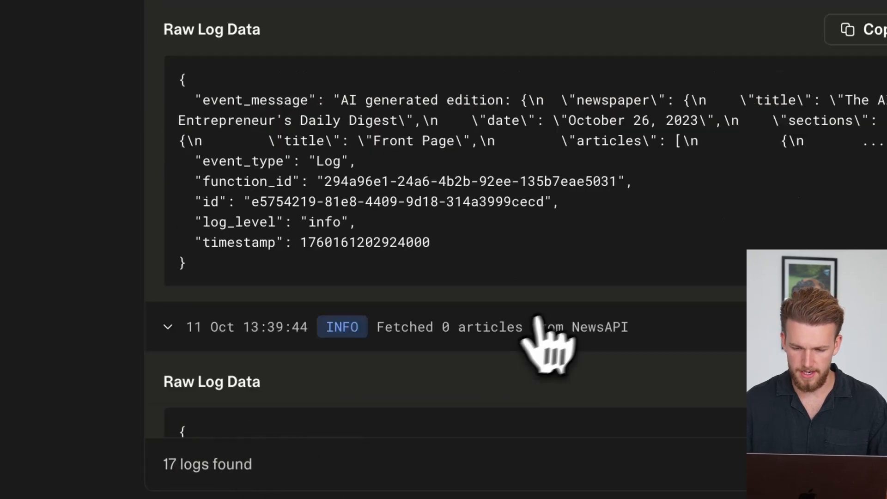
pyautogui.scroll(-4, 555, 333)
pyautogui.scroll(3, 568, 331)
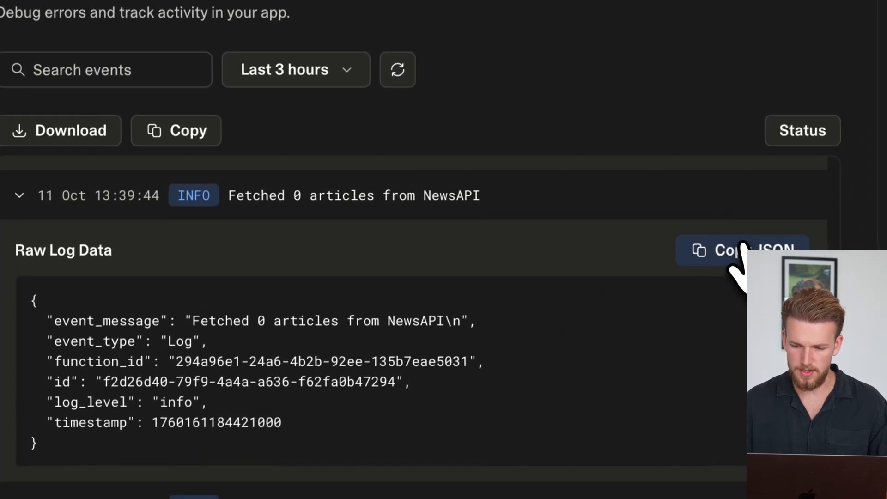
pyautogui.click(740, 251)
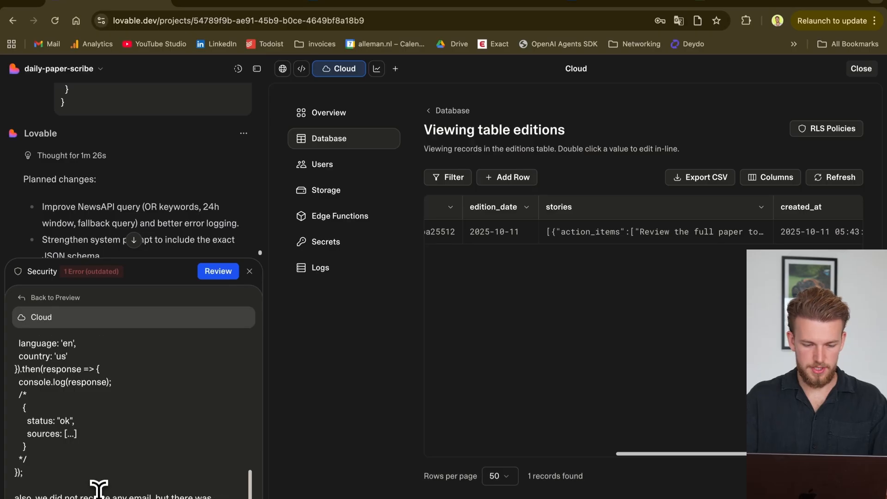
# - Send the bug report so Lovable fixes the EdgeRuntime error and restores the newsroom preview
pyautogui.press('Return')
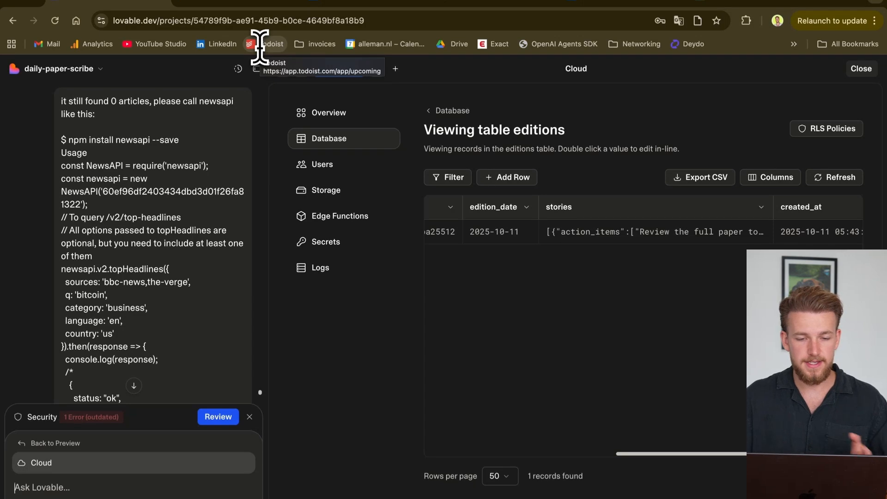
pyautogui.scroll(-5, 146, 242)
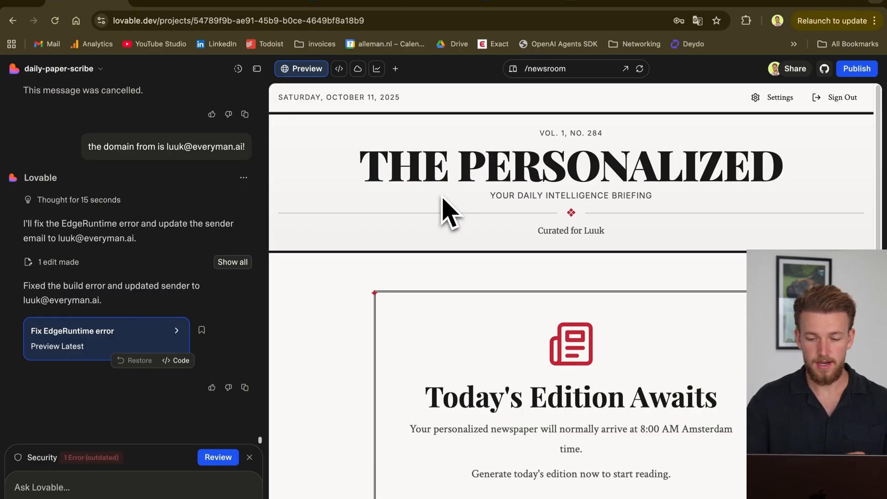
pyautogui.scroll(-2, 485, 291)
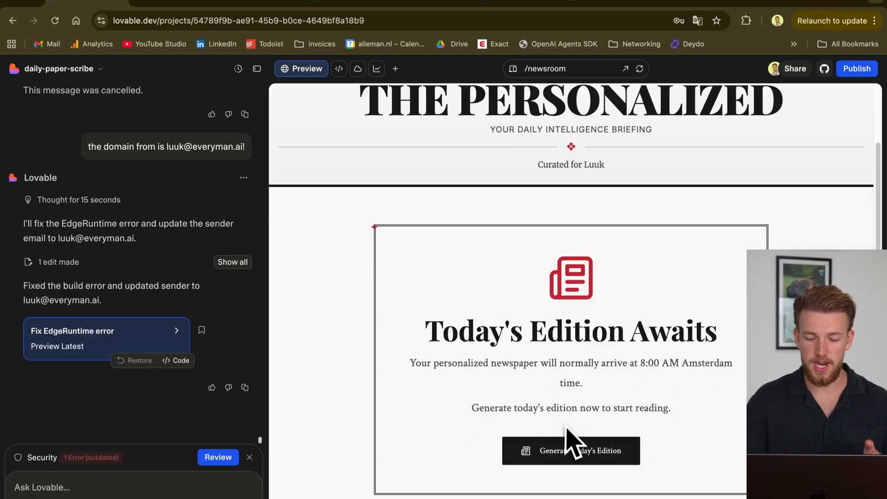
# - Run 'Generate Today's Edition' to fill the newsroom with real articles led by the OpenAI AMD deal
pyautogui.click(571, 450)
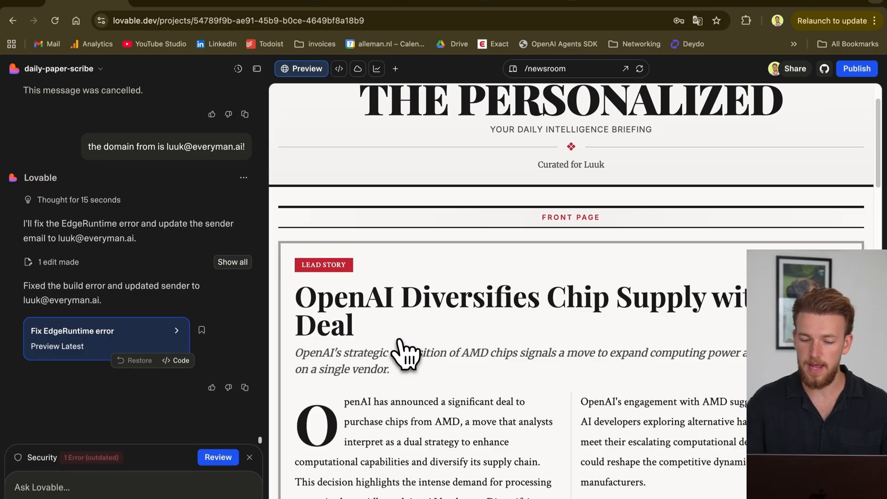
pyautogui.scroll(-2, 405, 353)
pyautogui.scroll(-2, 405, 354)
pyautogui.scroll(-2, 406, 354)
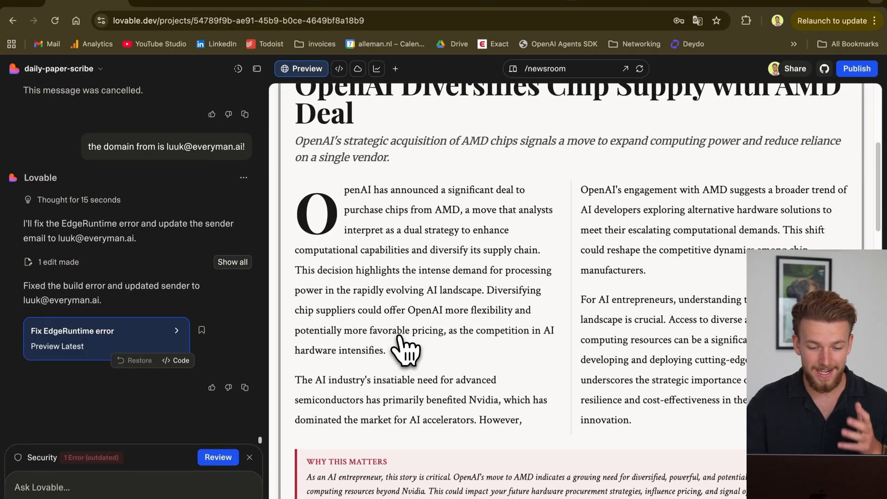
pyautogui.scroll(-3, 406, 346)
pyautogui.scroll(-2, 405, 347)
pyautogui.scroll(-2, 405, 346)
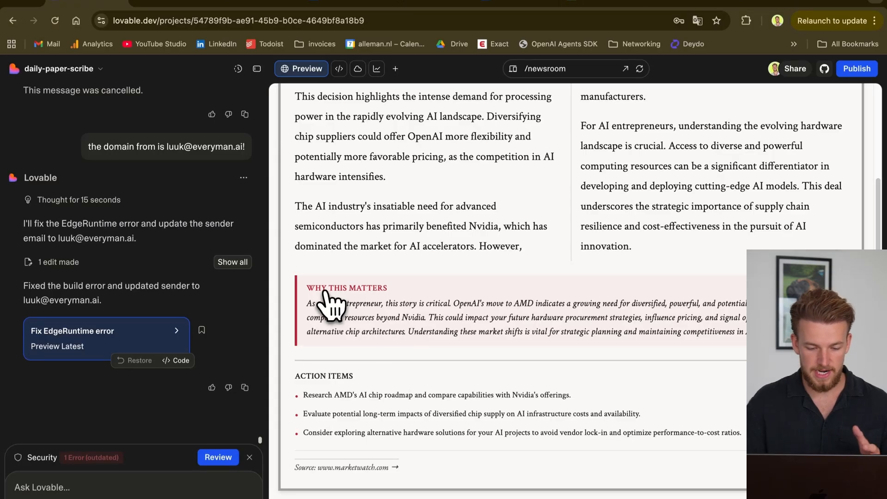
pyautogui.scroll(-3, 331, 303)
pyautogui.scroll(-3, 360, 333)
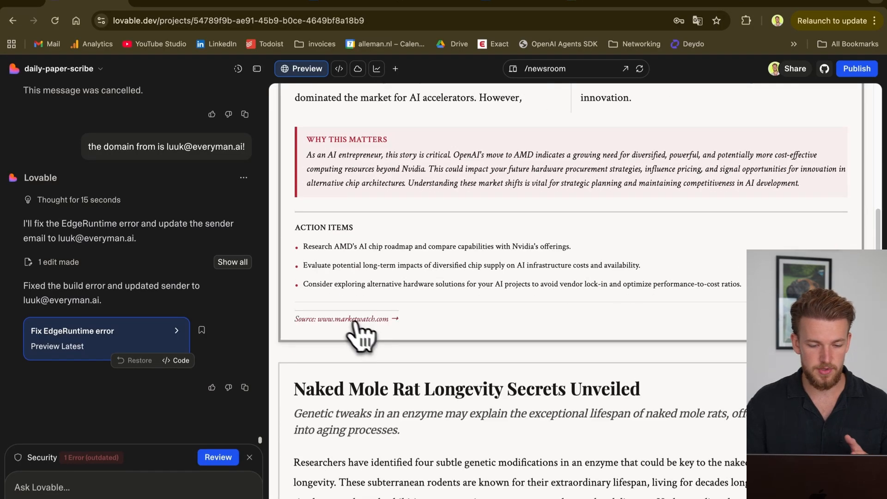
pyautogui.scroll(-3, 361, 336)
pyautogui.scroll(-3, 347, 333)
pyautogui.scroll(-3, 336, 331)
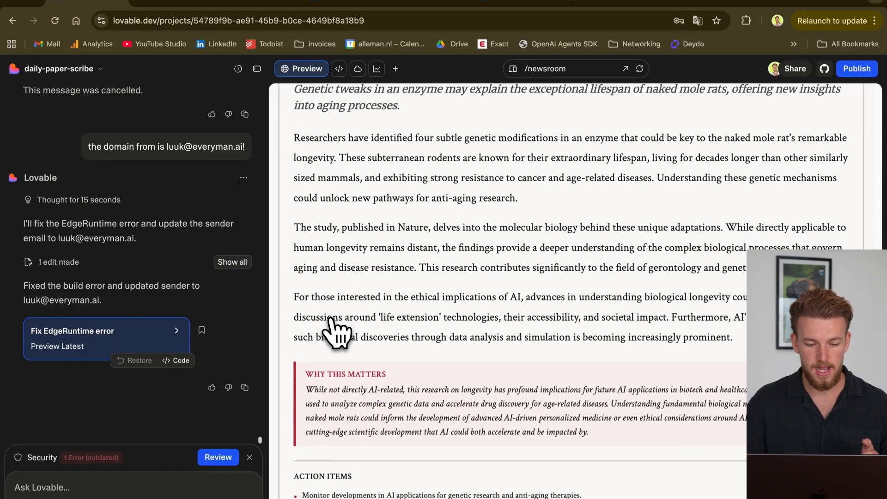
pyautogui.scroll(-5, 338, 332)
pyautogui.scroll(-3, 337, 331)
pyautogui.scroll(2, 337, 331)
pyautogui.scroll(10, 338, 331)
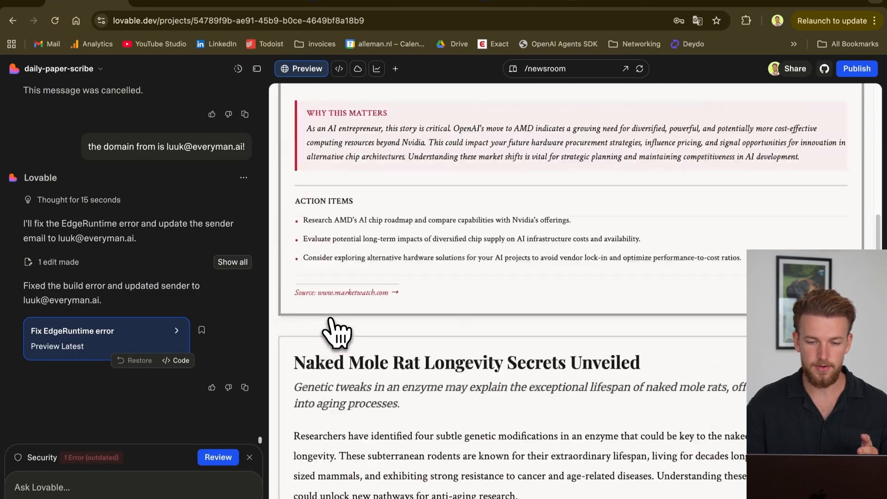
pyautogui.scroll(10, 338, 332)
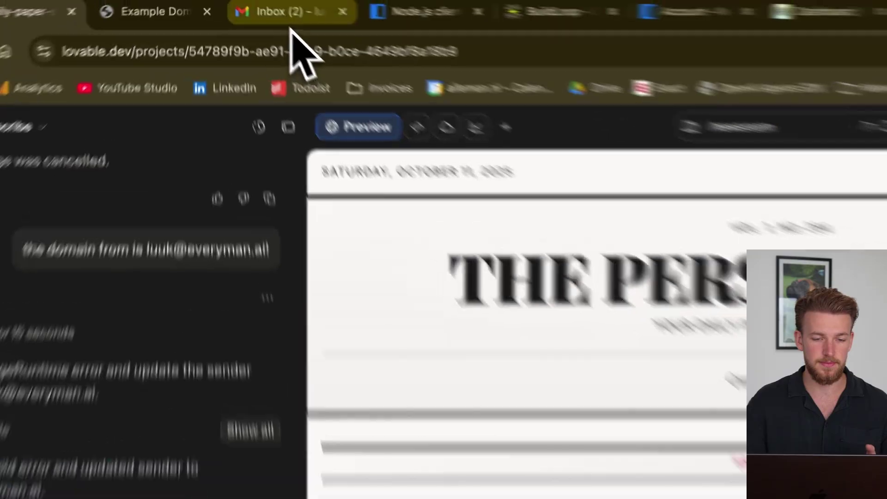
# - Read the delivered 'Your Daily Newsroom' email in Gmail, then return to the Lovable tab
pyautogui.click(281, 12)
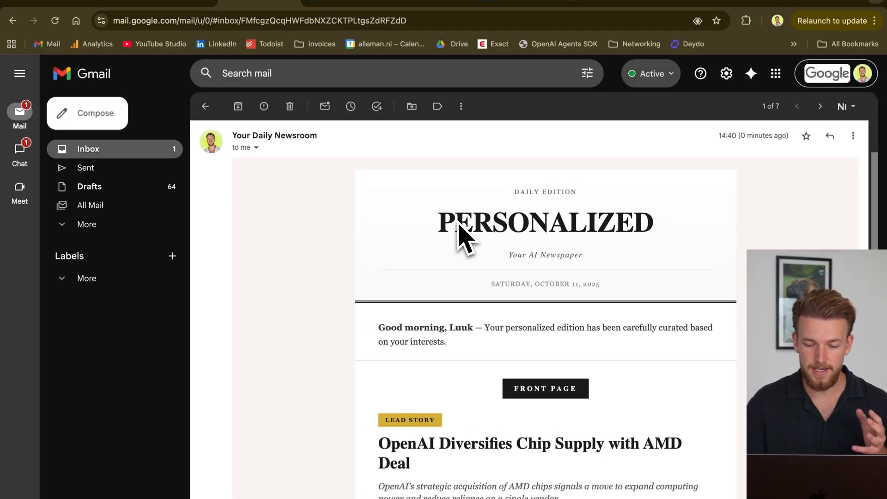
pyautogui.scroll(-3, 454, 318)
pyautogui.scroll(-3, 454, 319)
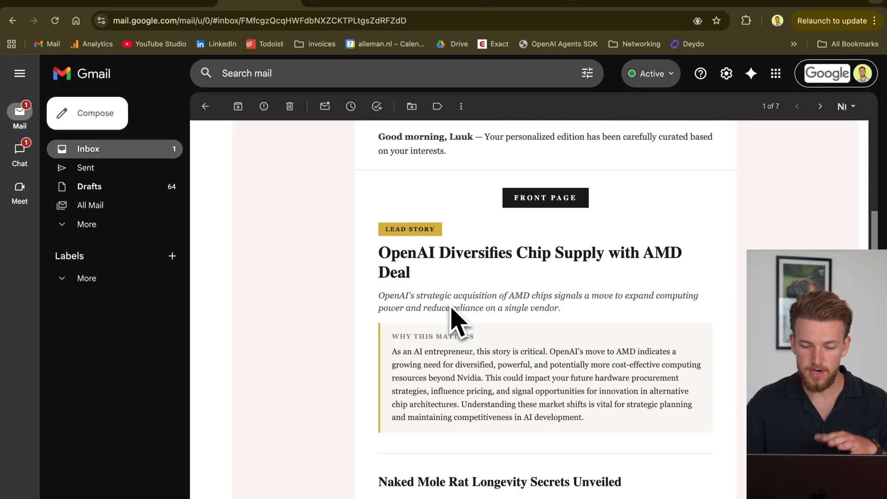
pyautogui.scroll(-3, 454, 318)
pyautogui.scroll(-3, 454, 320)
pyautogui.scroll(-3, 453, 319)
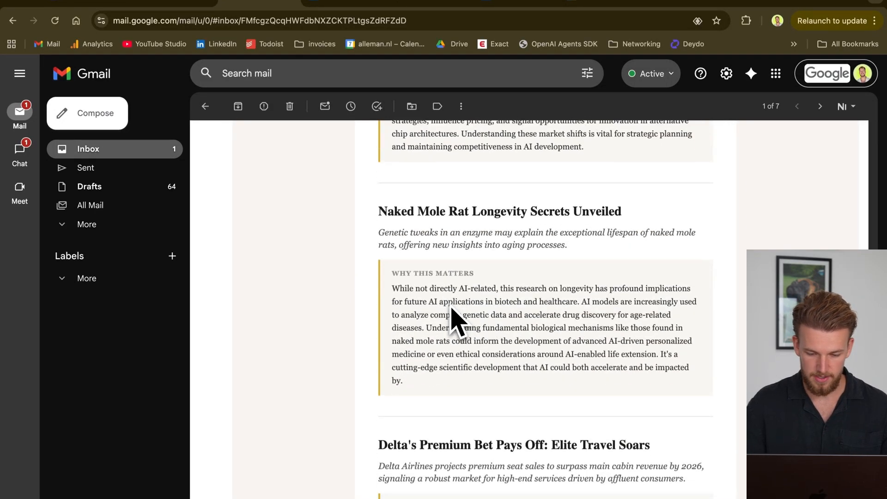
pyautogui.scroll(-3, 454, 318)
pyautogui.scroll(4, 454, 318)
pyautogui.scroll(4, 453, 319)
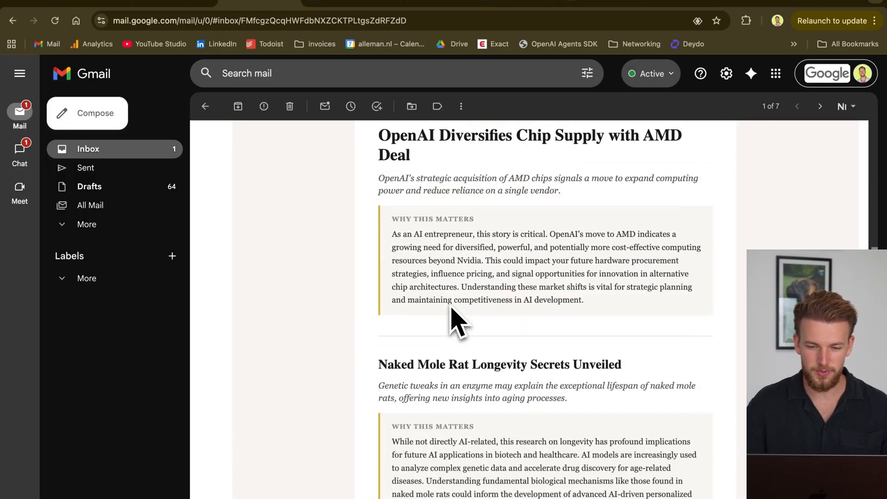
pyautogui.scroll(4, 454, 319)
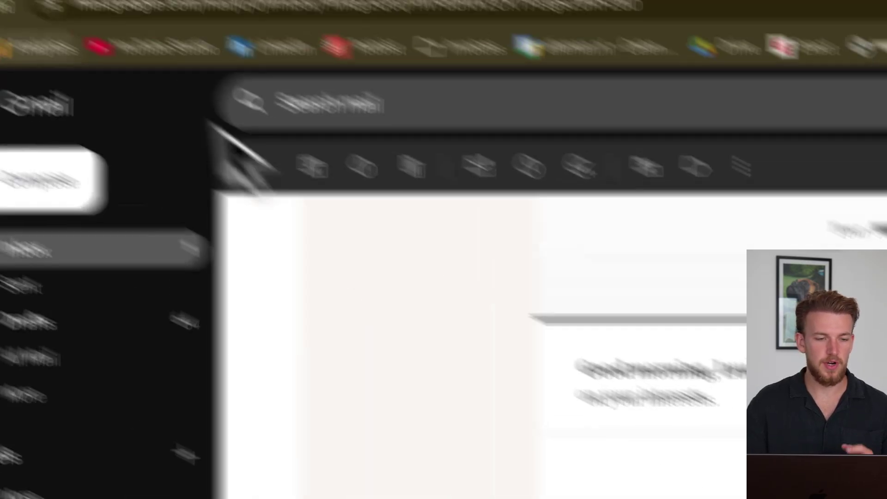
pyautogui.click(177, 28)
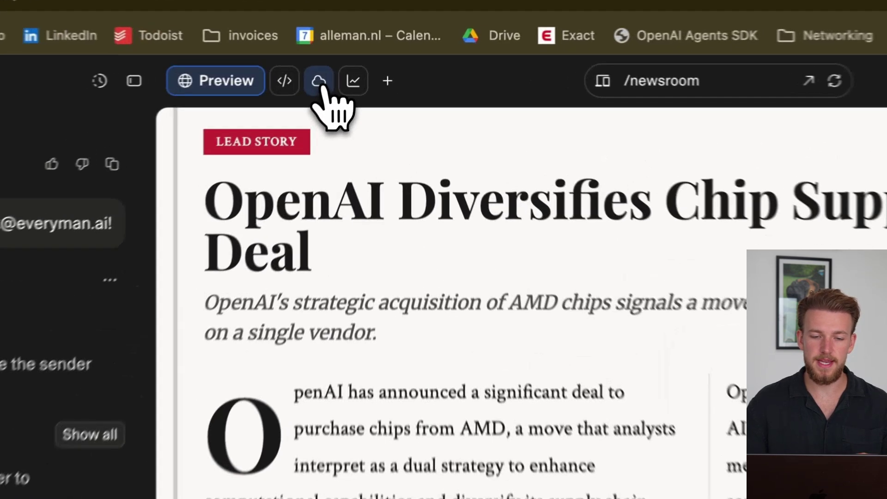
pyautogui.click(319, 82)
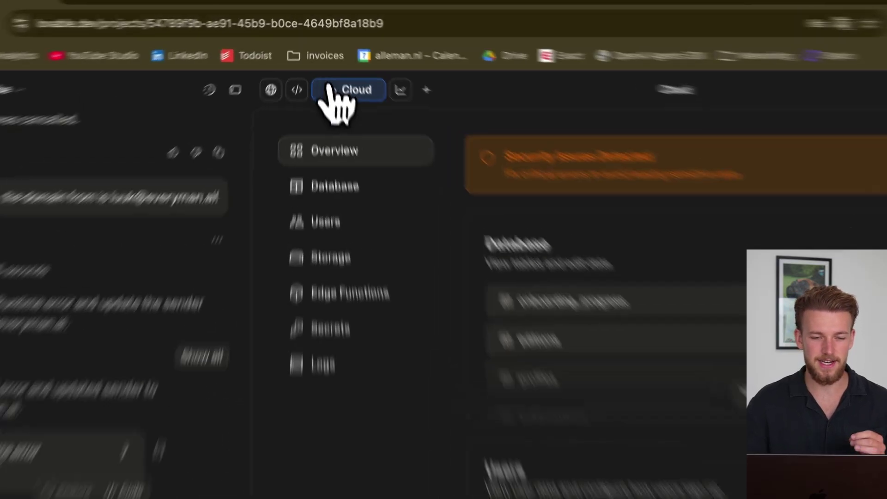
pyautogui.click(282, 68)
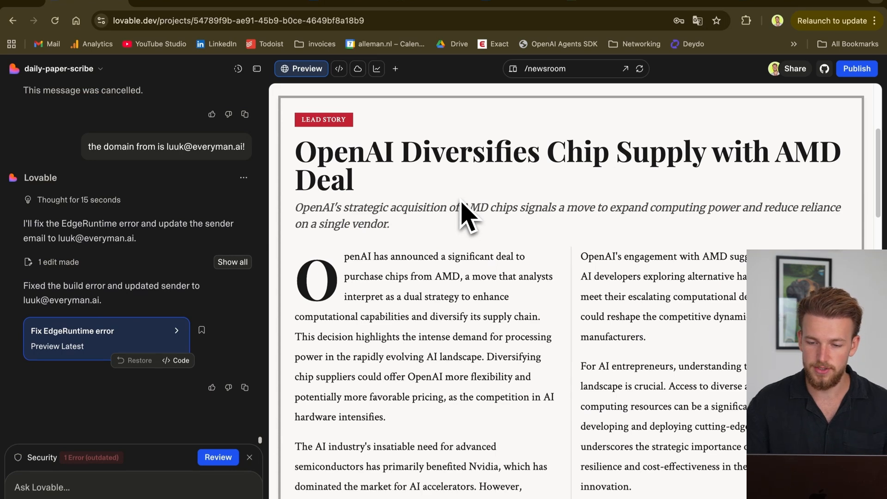
pyautogui.scroll(5, 468, 217)
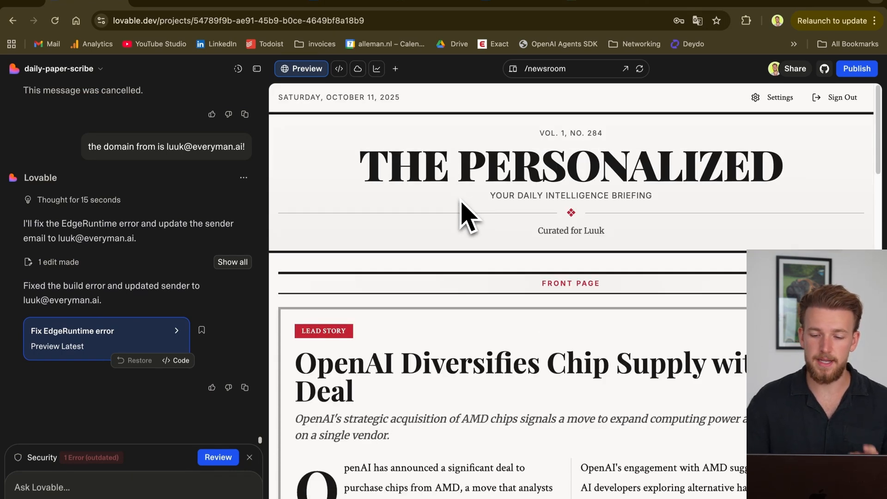